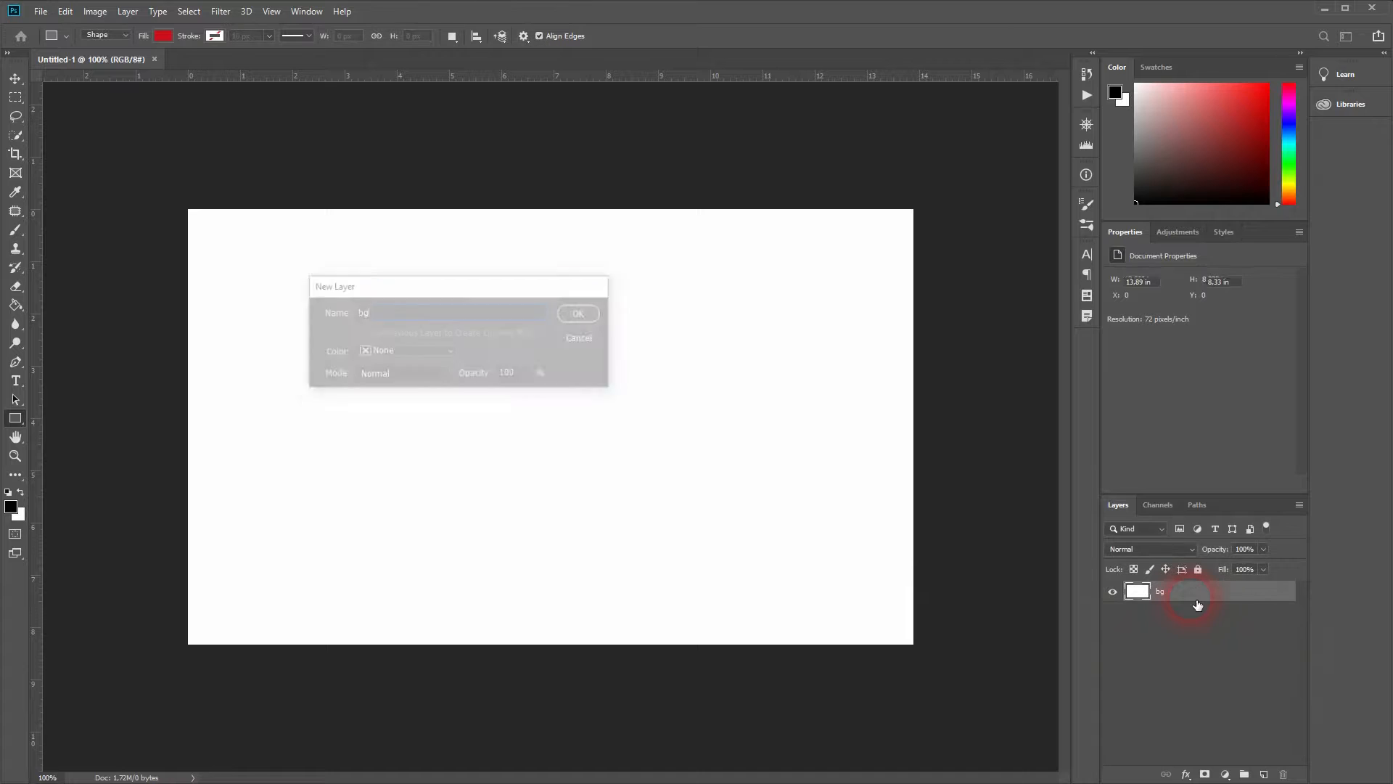
Step: Add a new layer and draw a black-filled square about 250 × 250 px near the canvas centre with the Rectangle tool
{"action": "left_click", "coordinate": [1265, 775]}
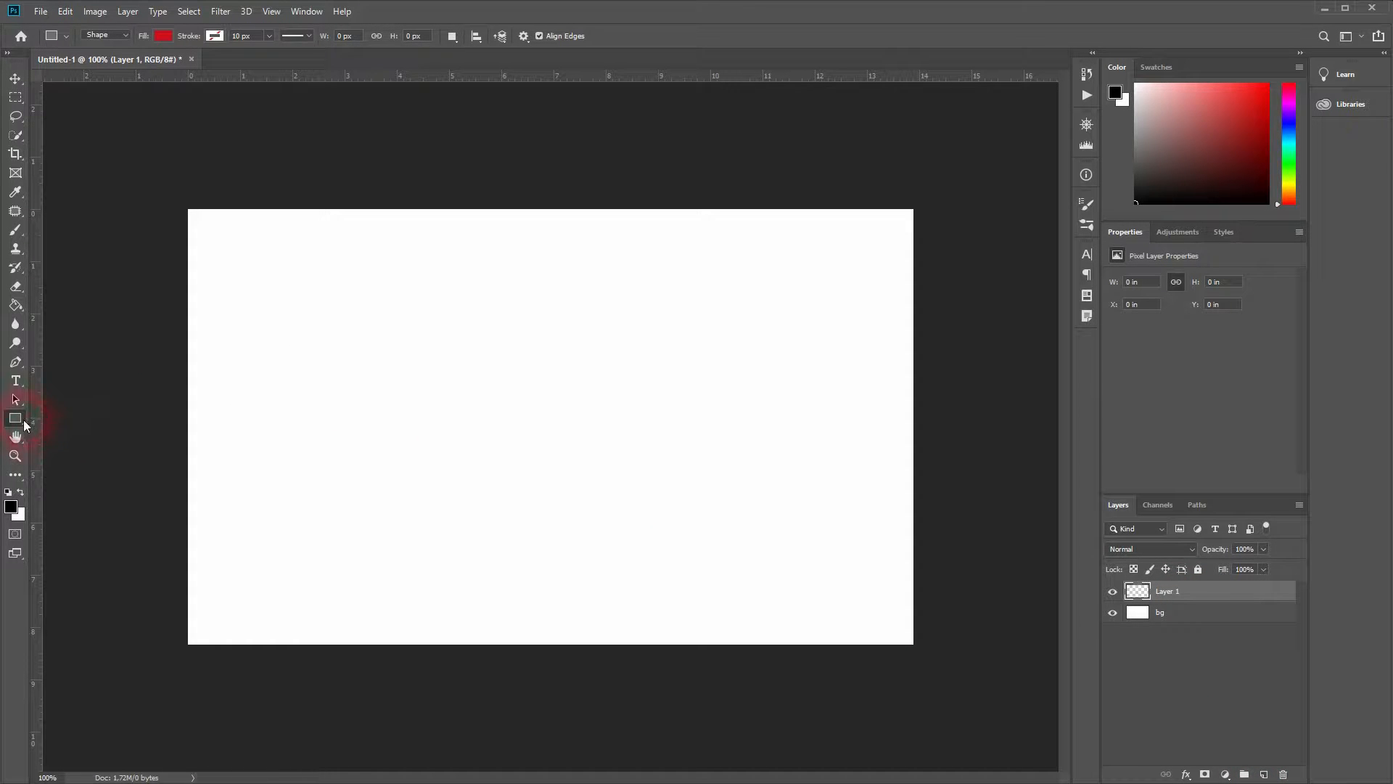
{"action": "right_click", "coordinate": [27, 423]}
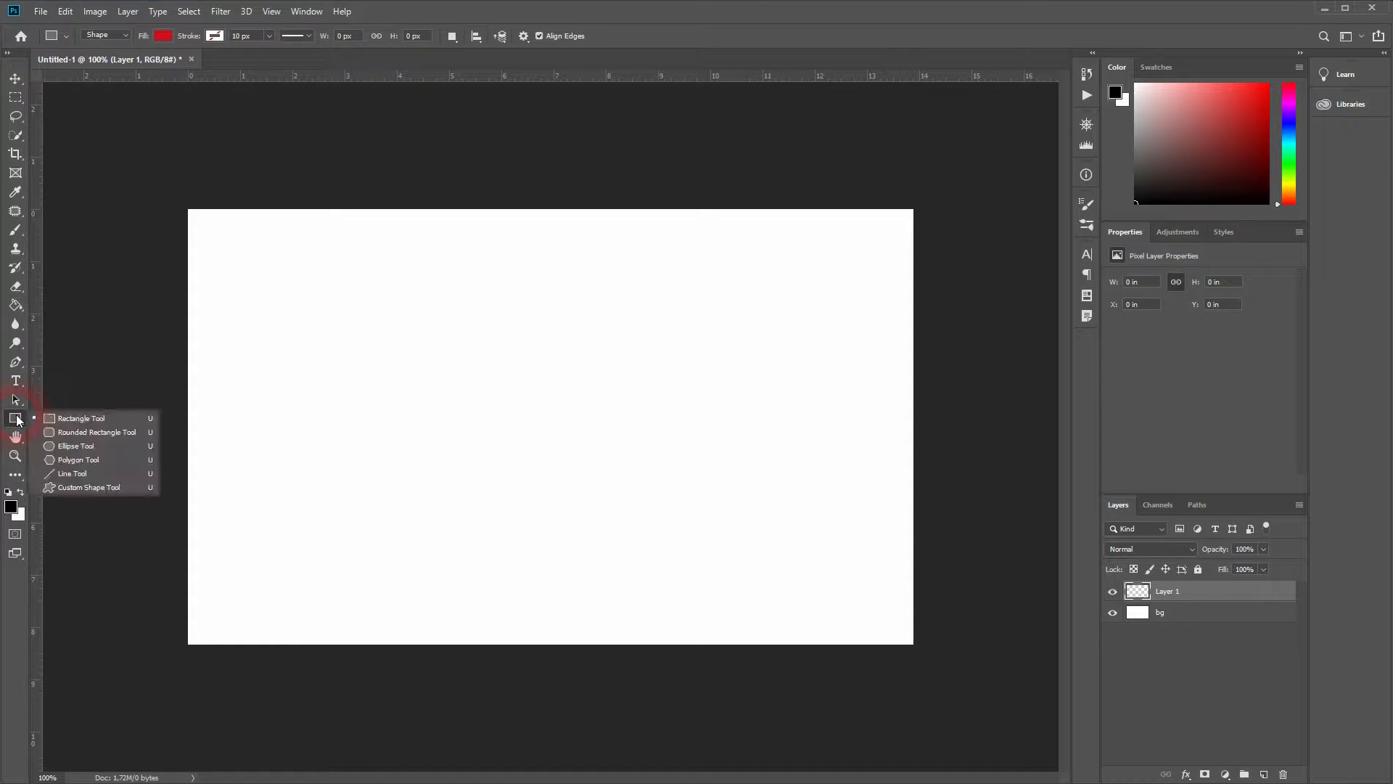
{"action": "left_click", "coordinate": [163, 37]}
{"action": "left_click", "coordinate": [93, 113]}
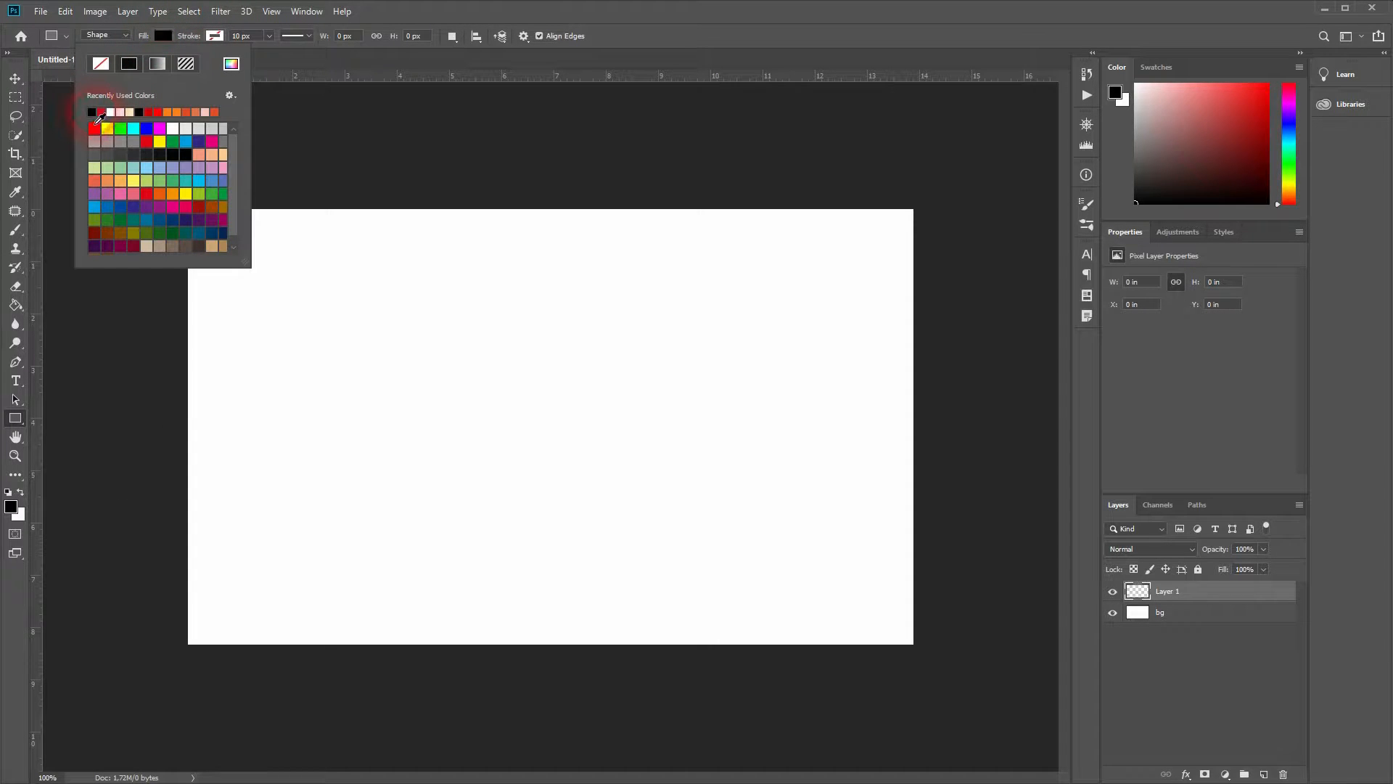
{"action": "left_click_drag", "start_coordinate": [475, 345], "coordinate": [678, 524]}
{"action": "key", "text": "shift"}
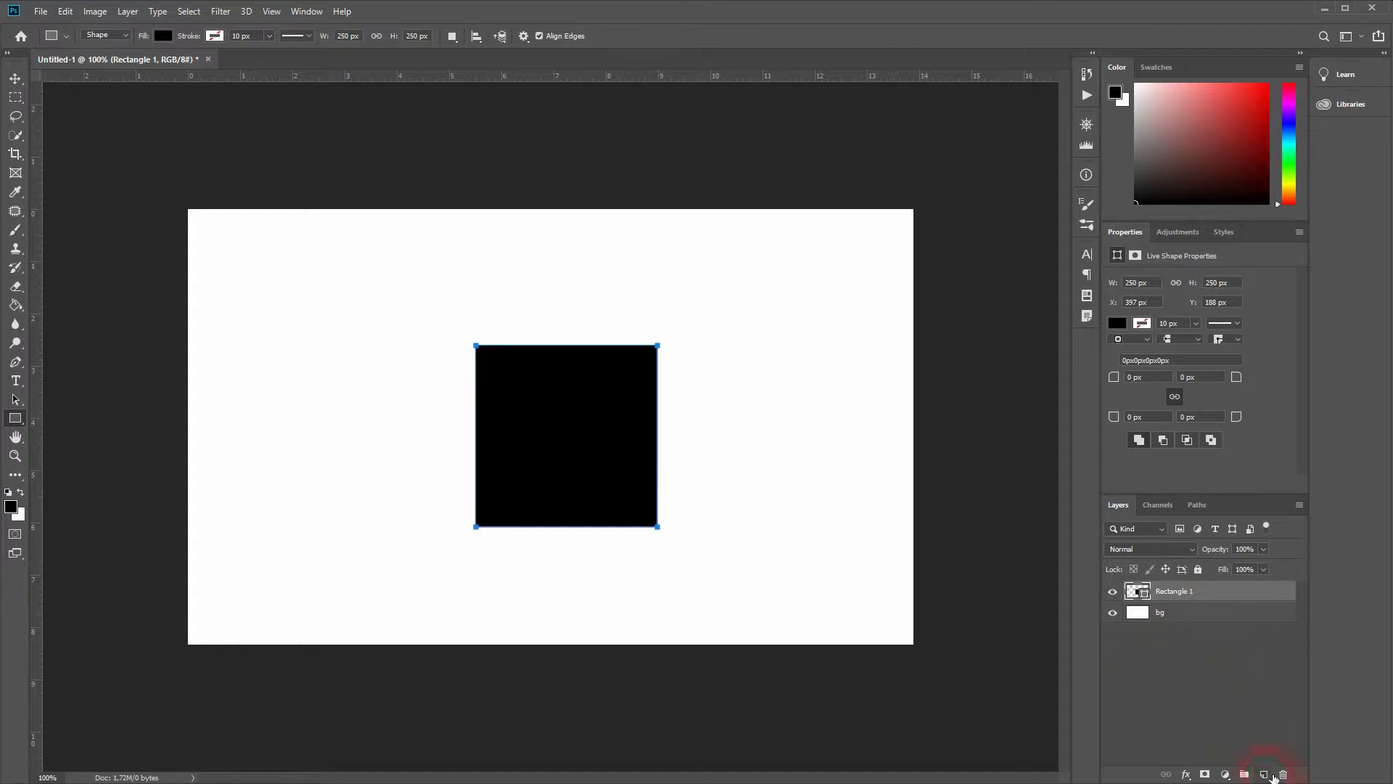
Step: On another new layer, draw a rectangle about 141 × 108 px in the canvas's upper-left area and fill it red
{"action": "left_click", "coordinate": [1264, 774]}
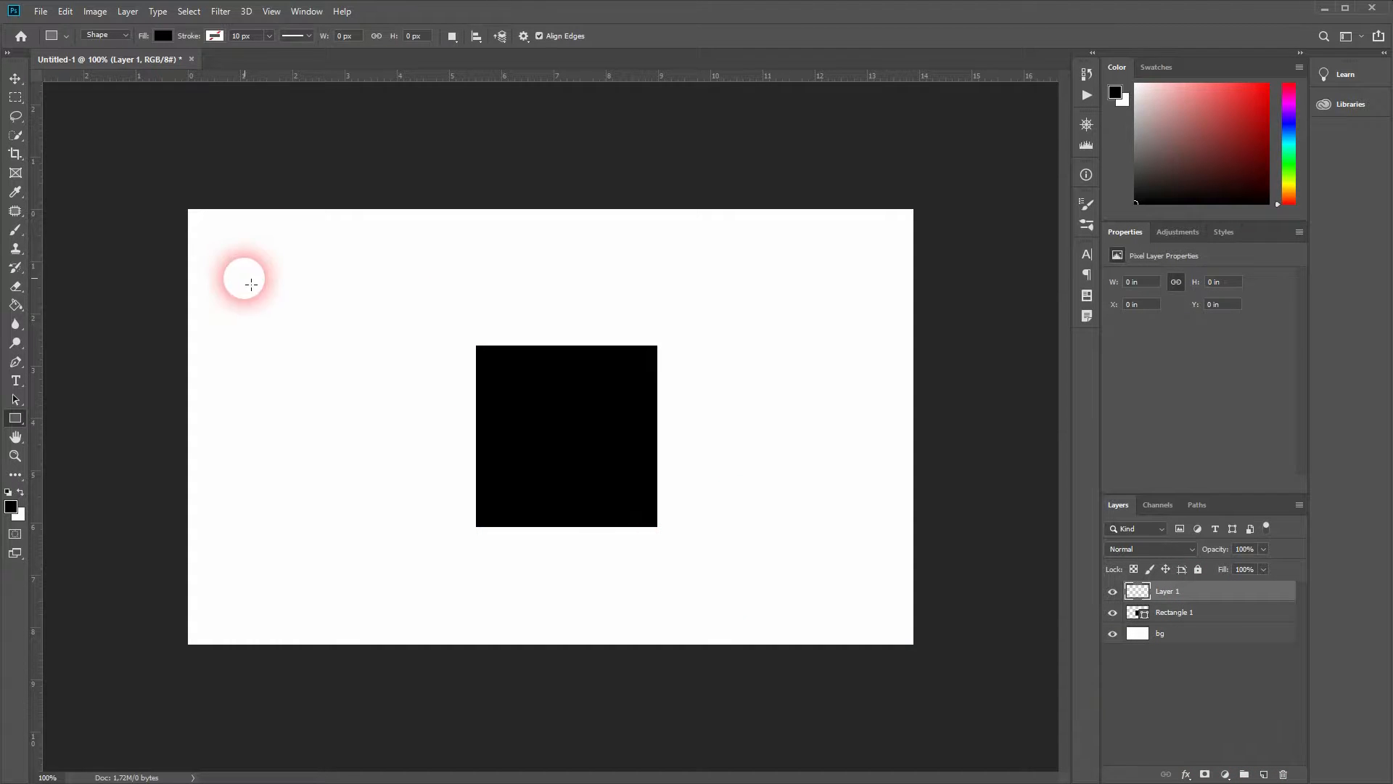
{"action": "left_click_drag", "start_coordinate": [262, 303], "coordinate": [369, 385]}
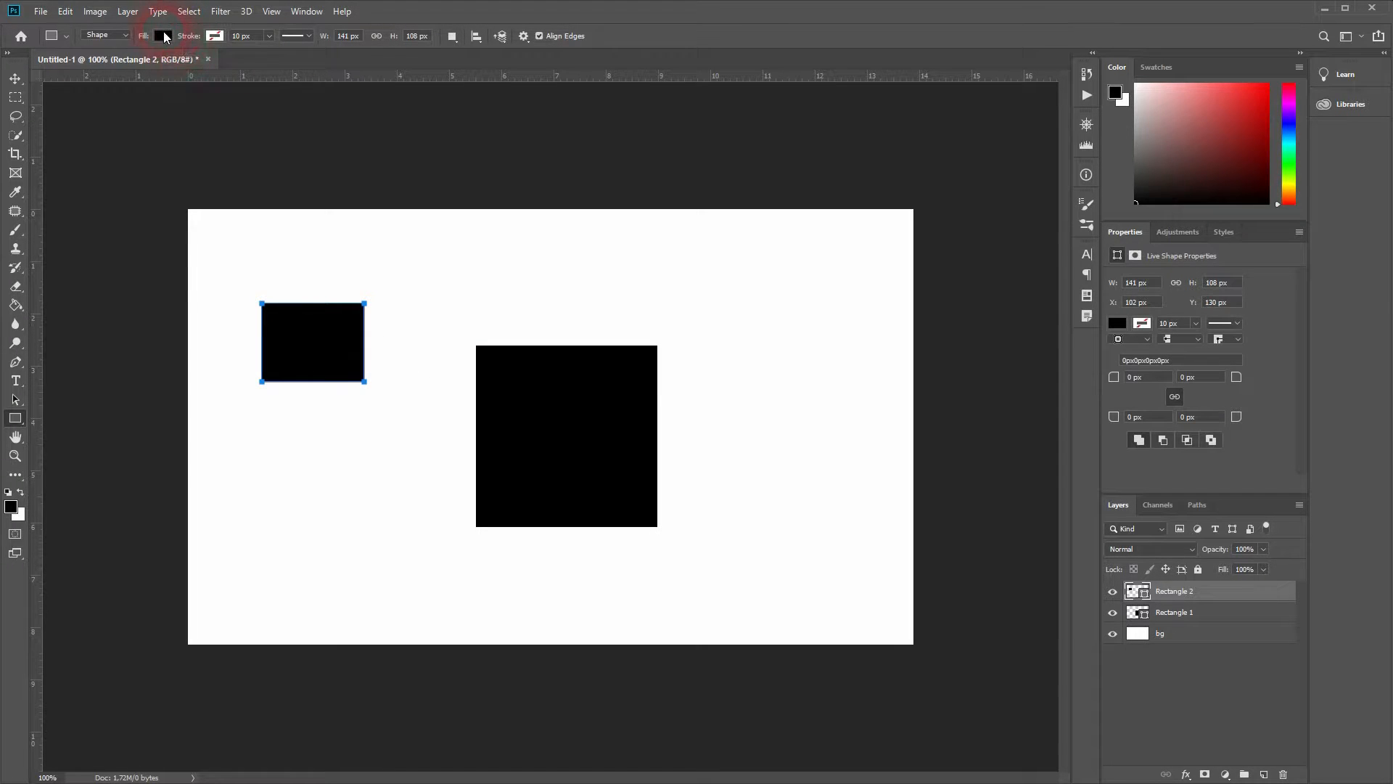
{"action": "left_click", "coordinate": [163, 36]}
{"action": "left_click", "coordinate": [102, 112]}
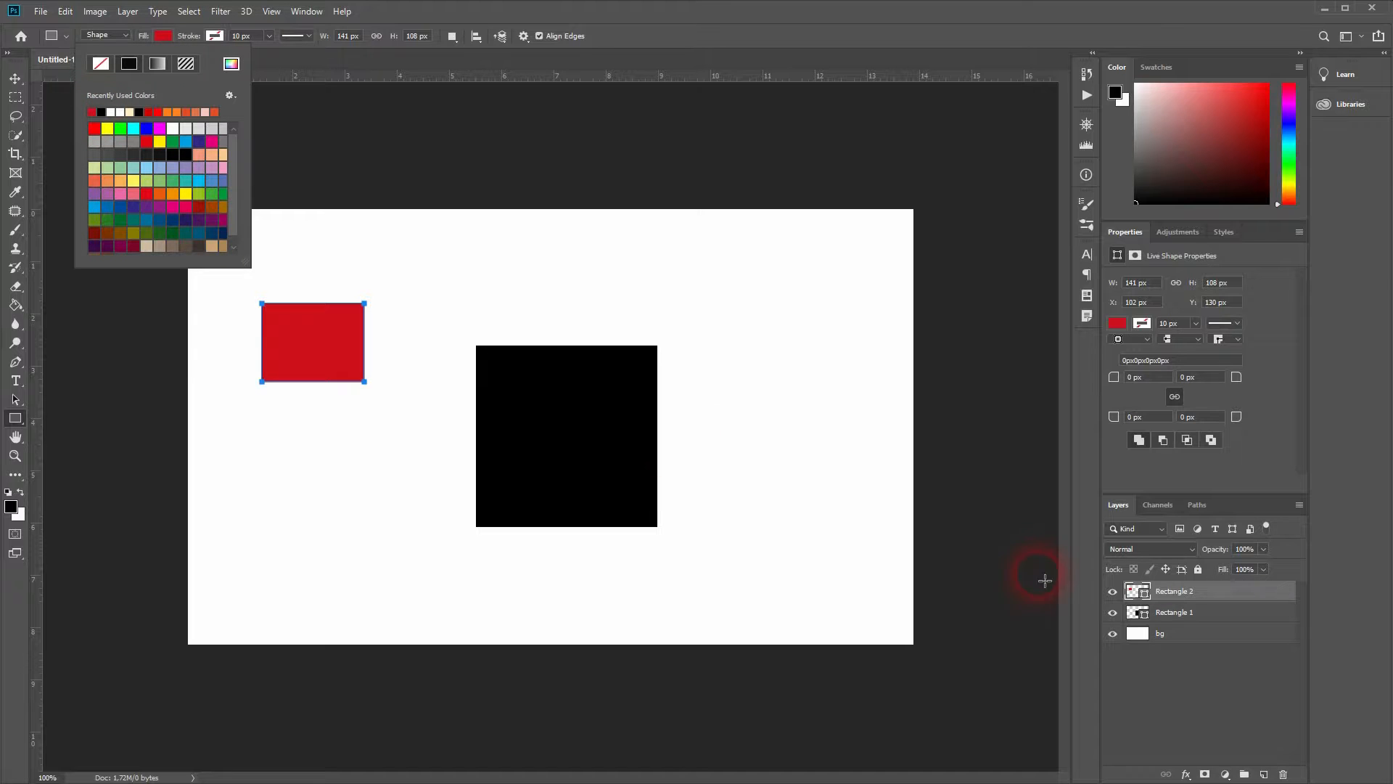
Step: Rename the large square's layer "black" and the small rectangle's layer "red"
{"action": "double_click", "coordinate": [1183, 613]}
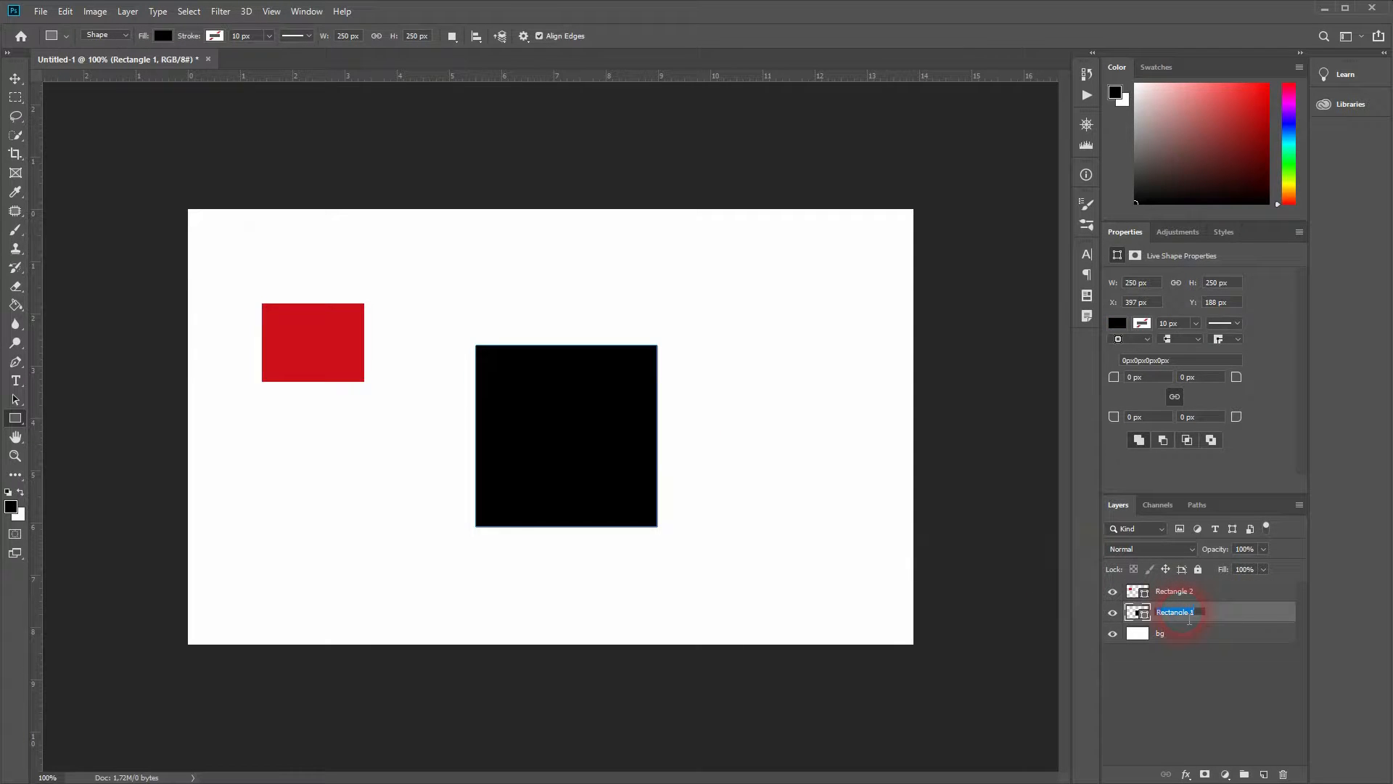
{"action": "type", "text": "black"}
{"action": "key", "text": "Return"}
{"action": "double_click", "coordinate": [1188, 592]}
{"action": "type", "text": "red"}
{"action": "key", "text": "Return"}
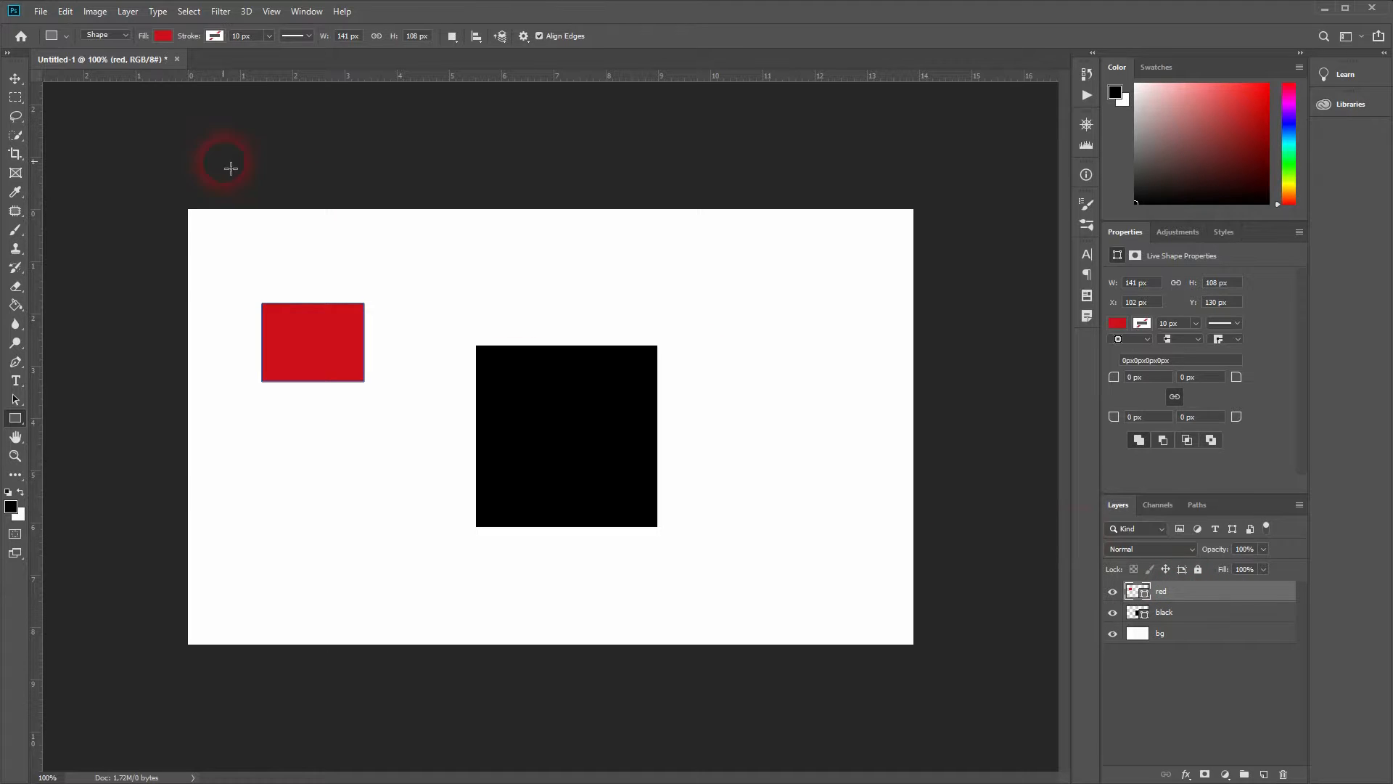
Step: Reposition the red rectangle with the Move tool to about X 96 px, Y 188 px, keeping Auto-Select off
{"action": "left_click", "coordinate": [17, 81]}
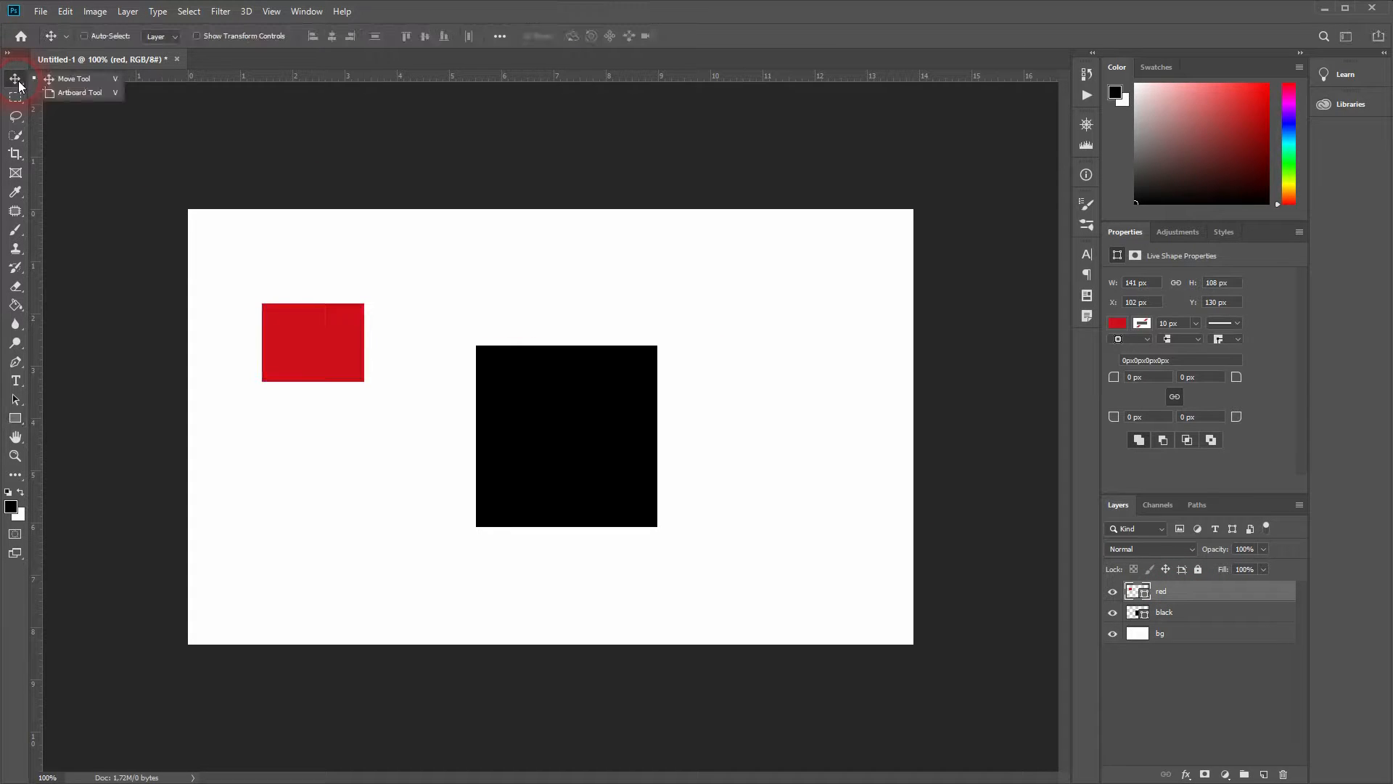
{"action": "left_click", "coordinate": [68, 77]}
{"action": "left_click", "coordinate": [218, 182]}
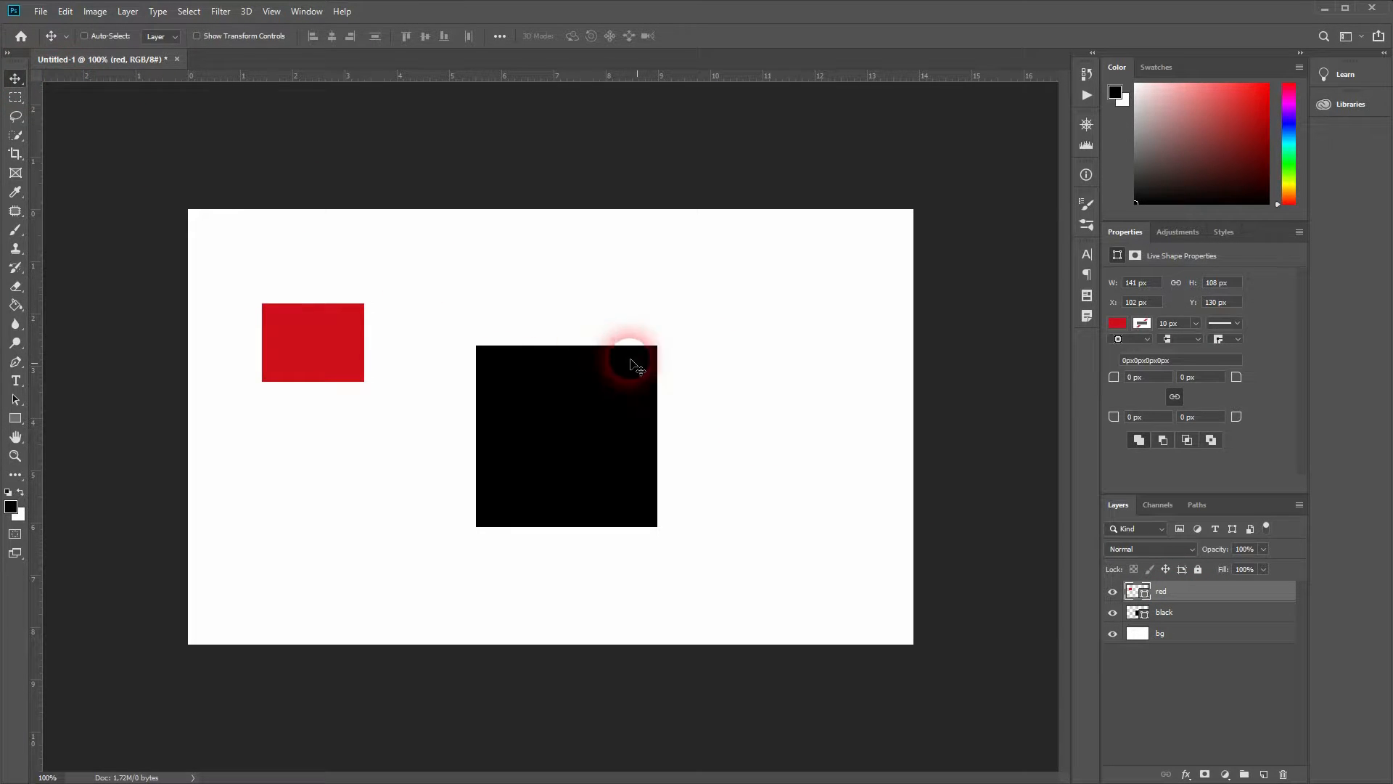
{"action": "left_click_drag", "start_coordinate": [294, 336], "coordinate": [289, 394]}
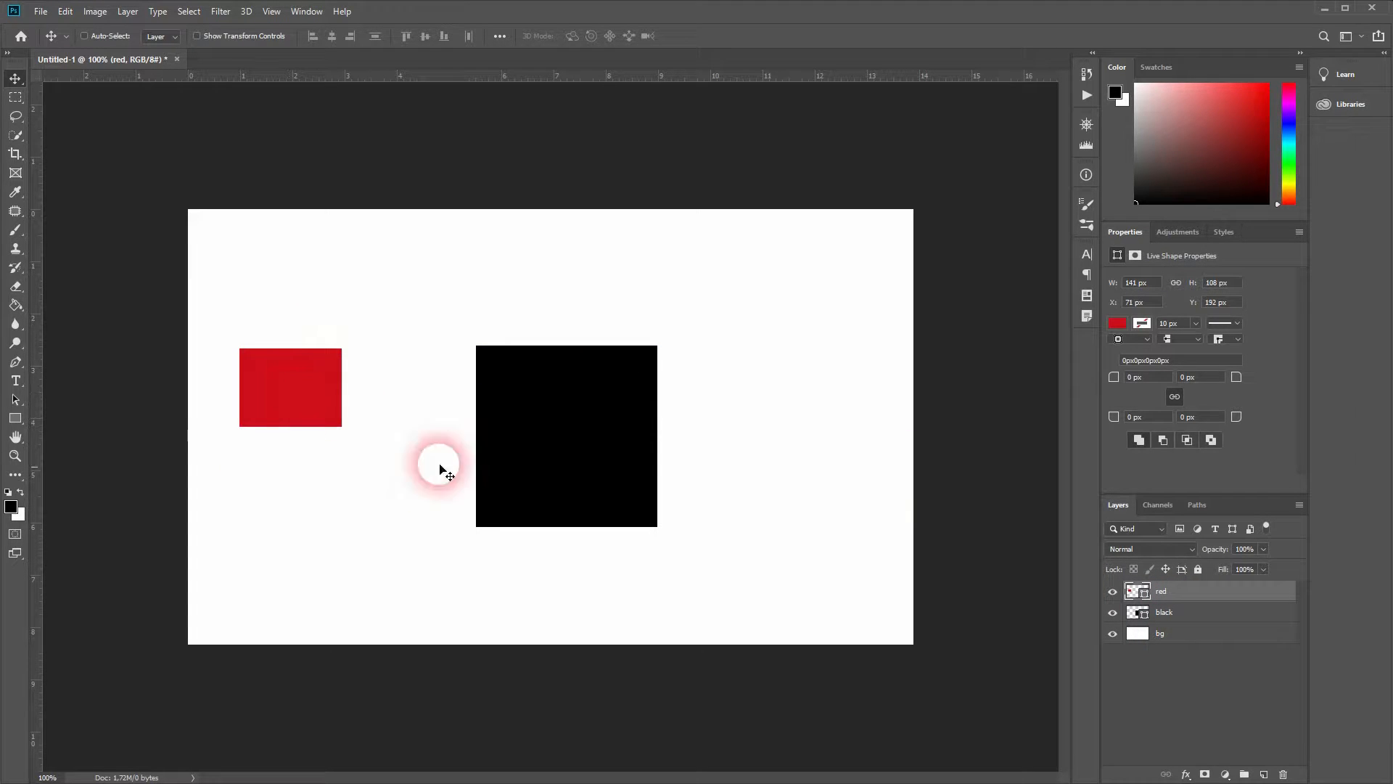
{"action": "mouse_move", "coordinate": [619, 438]}
{"action": "left_mouse_down"}
{"action": "mouse_move", "coordinate": [662, 460]}
{"action": "mouse_move", "coordinate": [634, 429]}
{"action": "left_mouse_up"}
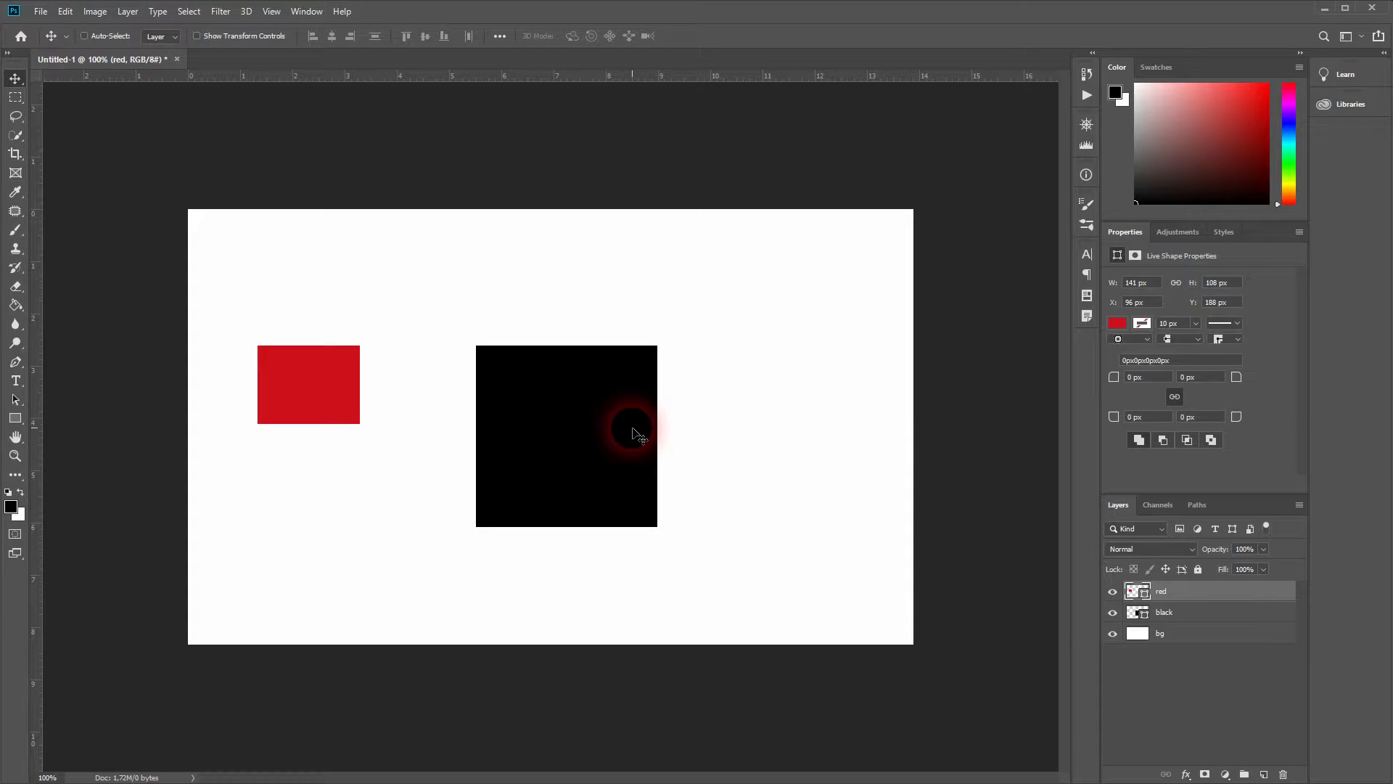
Step: Enable Auto-Select for layers and move the black square to about X 428, Y 160 px and the red rectangle to about X 71, Y 231 px
{"action": "left_click", "coordinate": [85, 36]}
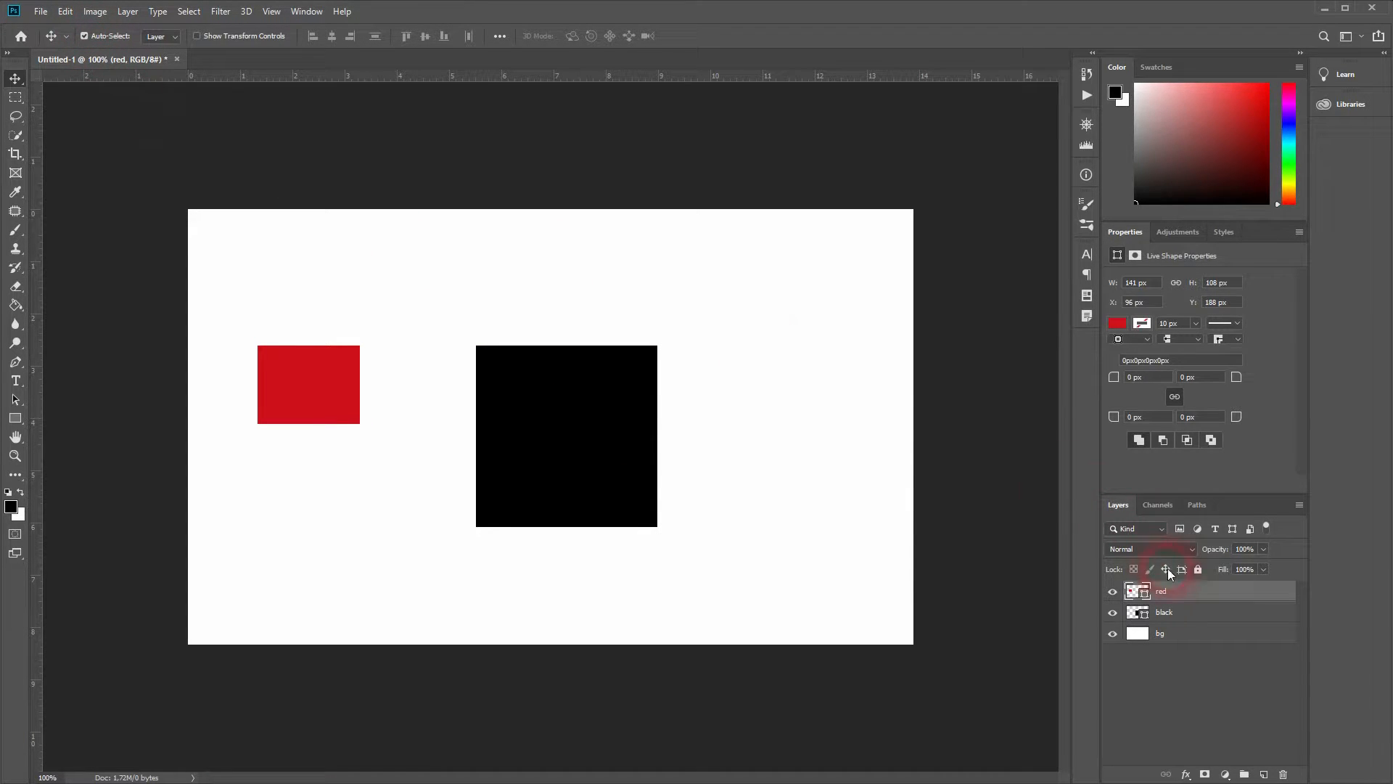
{"action": "mouse_move", "coordinate": [321, 373]}
{"action": "left_mouse_down"}
{"action": "mouse_move", "coordinate": [370, 385]}
{"action": "mouse_move", "coordinate": [329, 385]}
{"action": "left_mouse_up"}
{"action": "left_click_drag", "start_coordinate": [579, 429], "coordinate": [609, 417]}
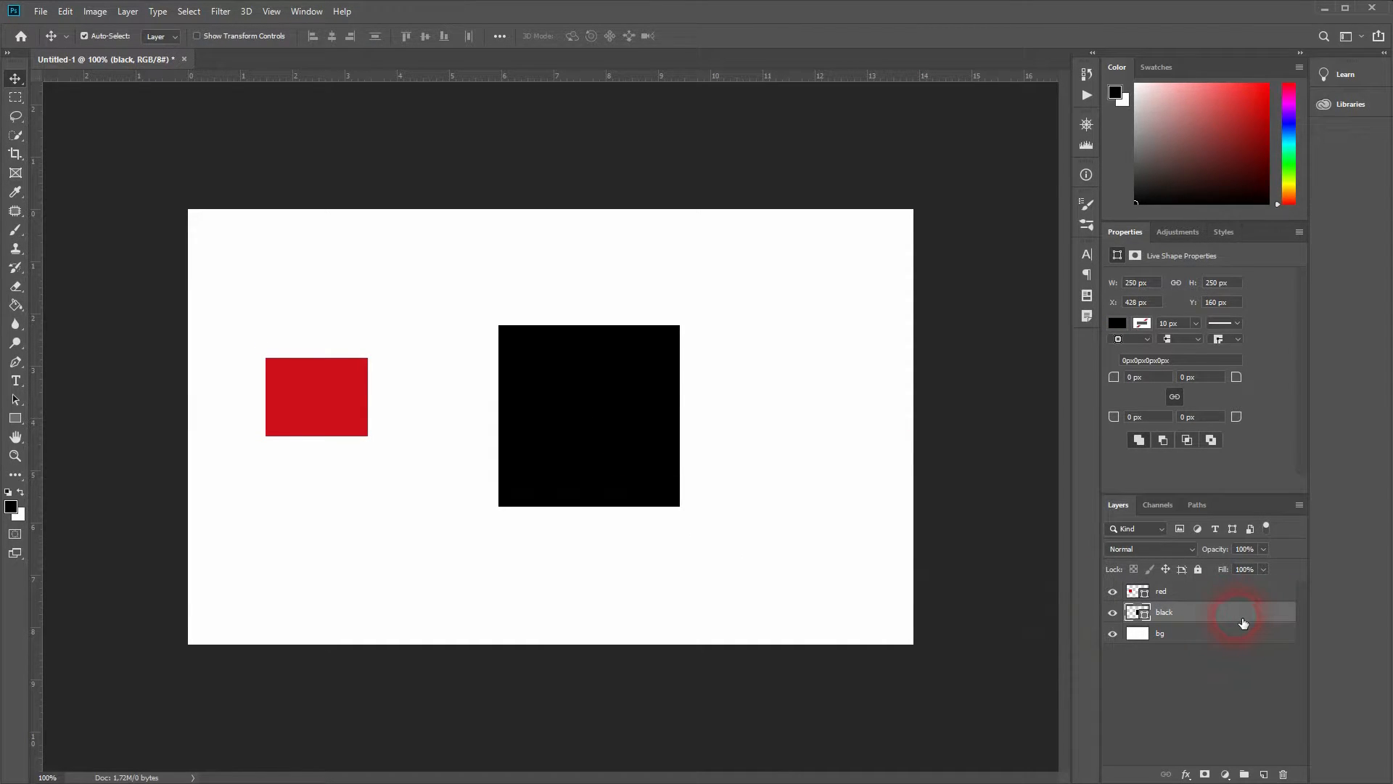
{"action": "left_click_drag", "start_coordinate": [346, 413], "coordinate": [319, 431]}
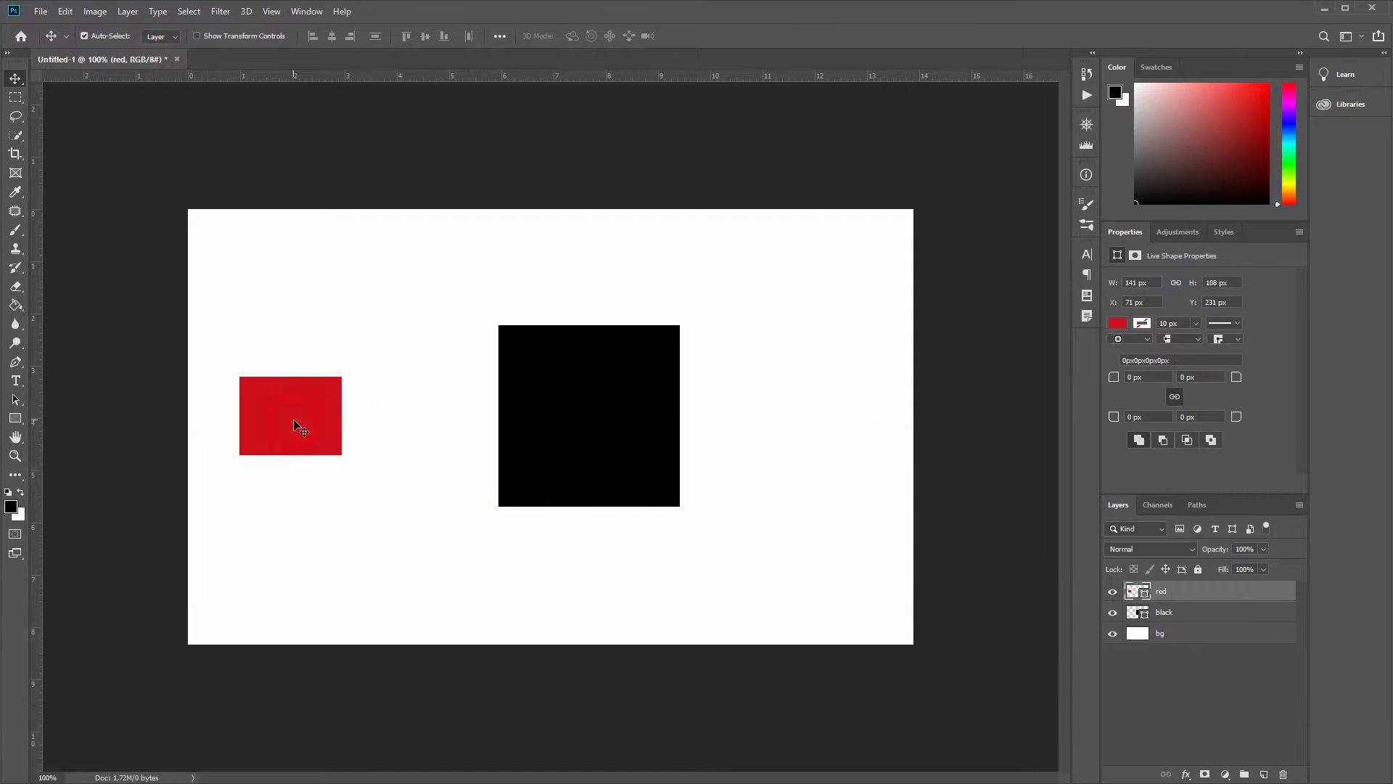
Step: Disable Auto-Select, select the black layer and move the square to the canvas's horizontal centre at about X 375 px
{"action": "left_click", "coordinate": [96, 35]}
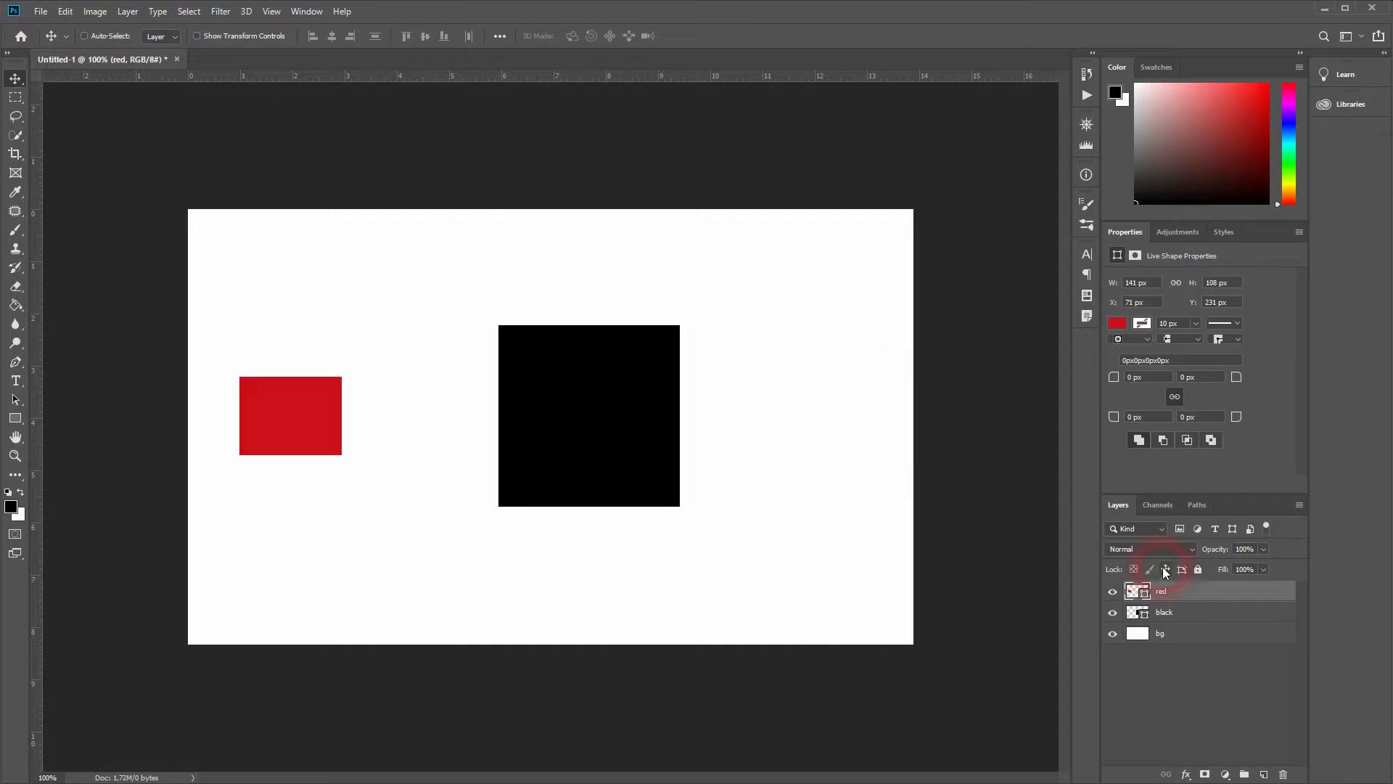
{"action": "left_click", "coordinate": [1197, 619]}
{"action": "left_click_drag", "start_coordinate": [653, 405], "coordinate": [613, 400]}
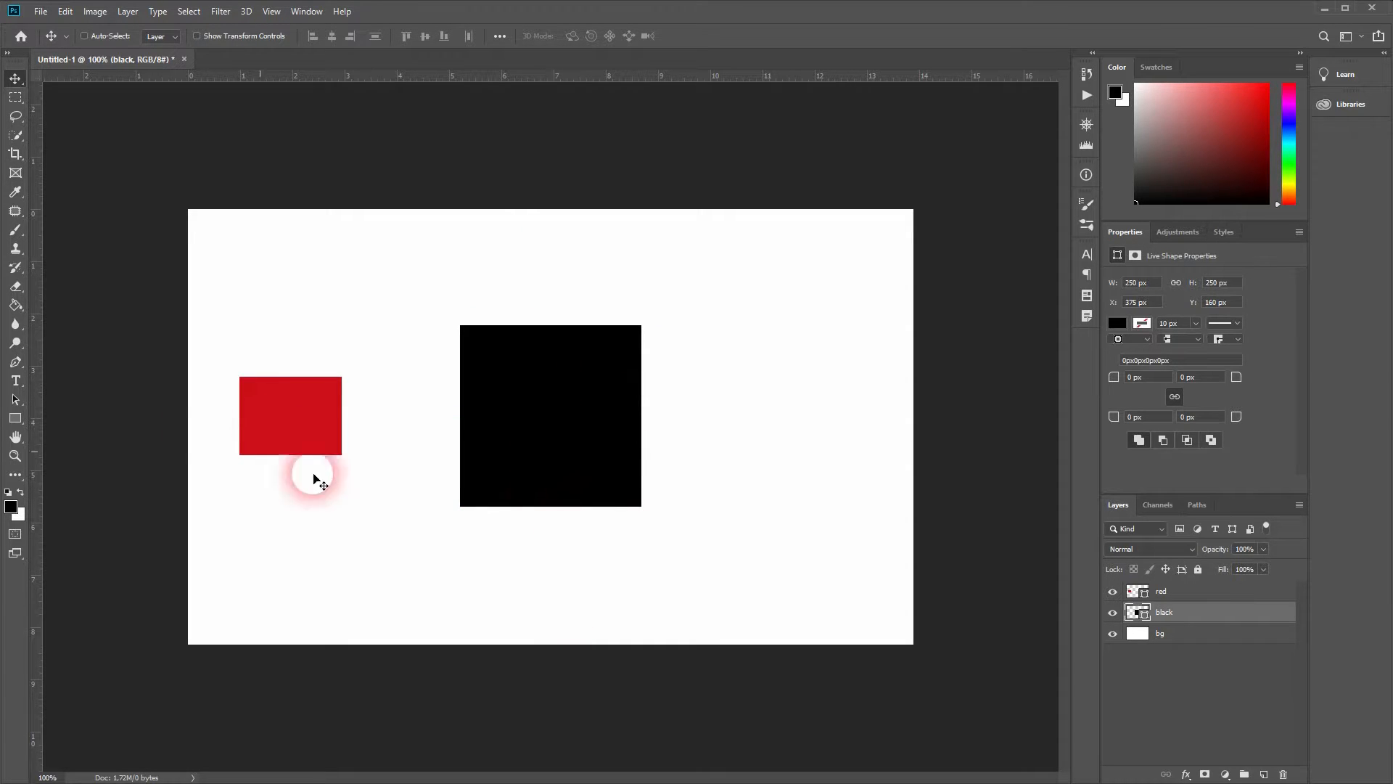
Step: Check that Snap is enabled and which elements layers snap to
{"action": "left_click", "coordinate": [271, 11]}
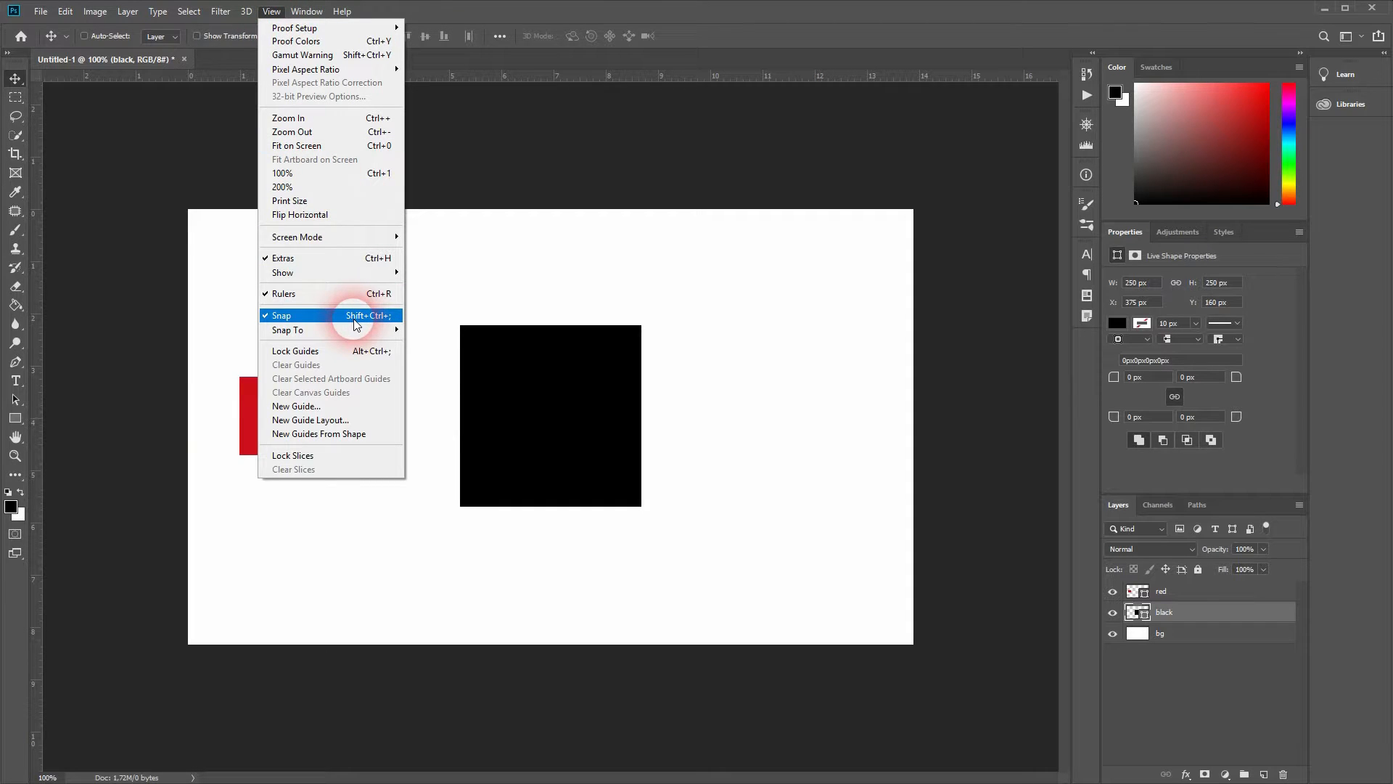
{"action": "mouse_move", "coordinate": [361, 335]}
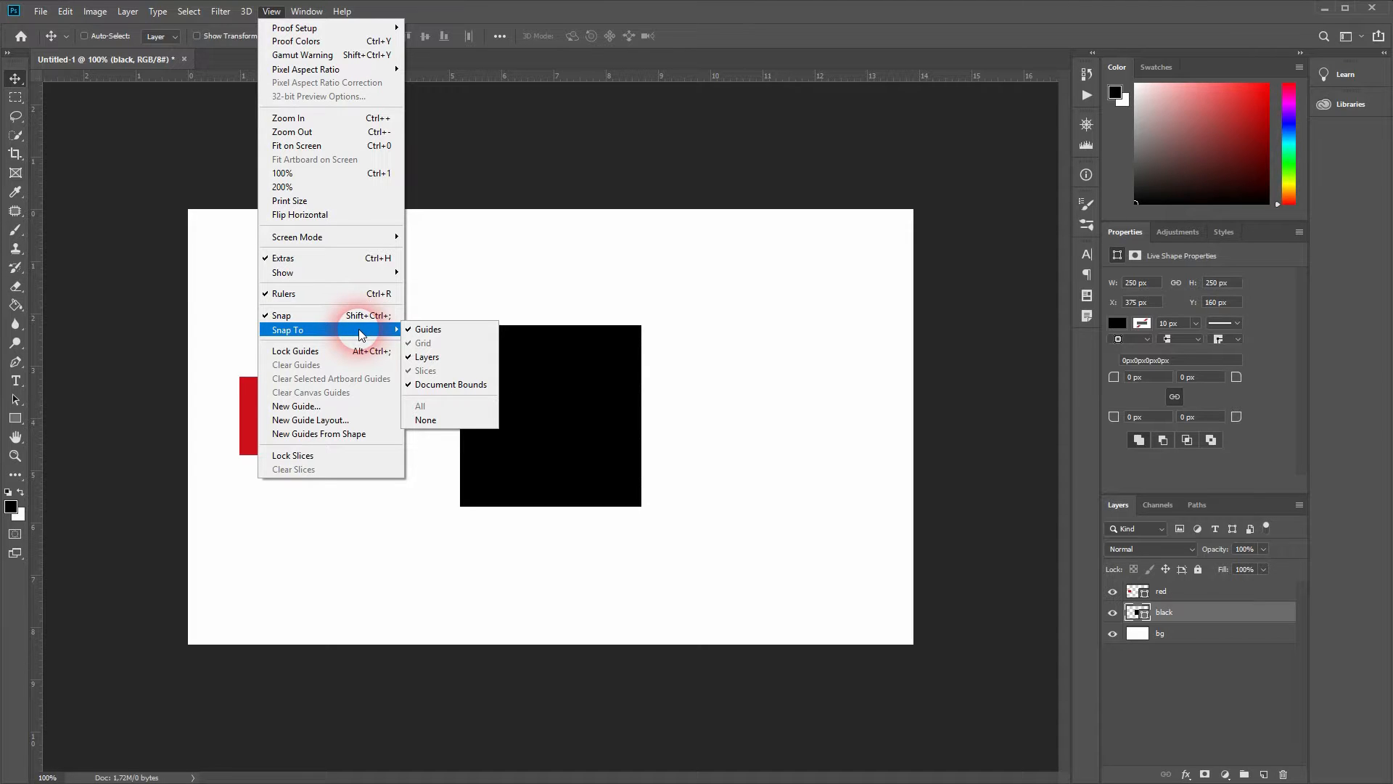
{"action": "left_click", "coordinate": [752, 16]}
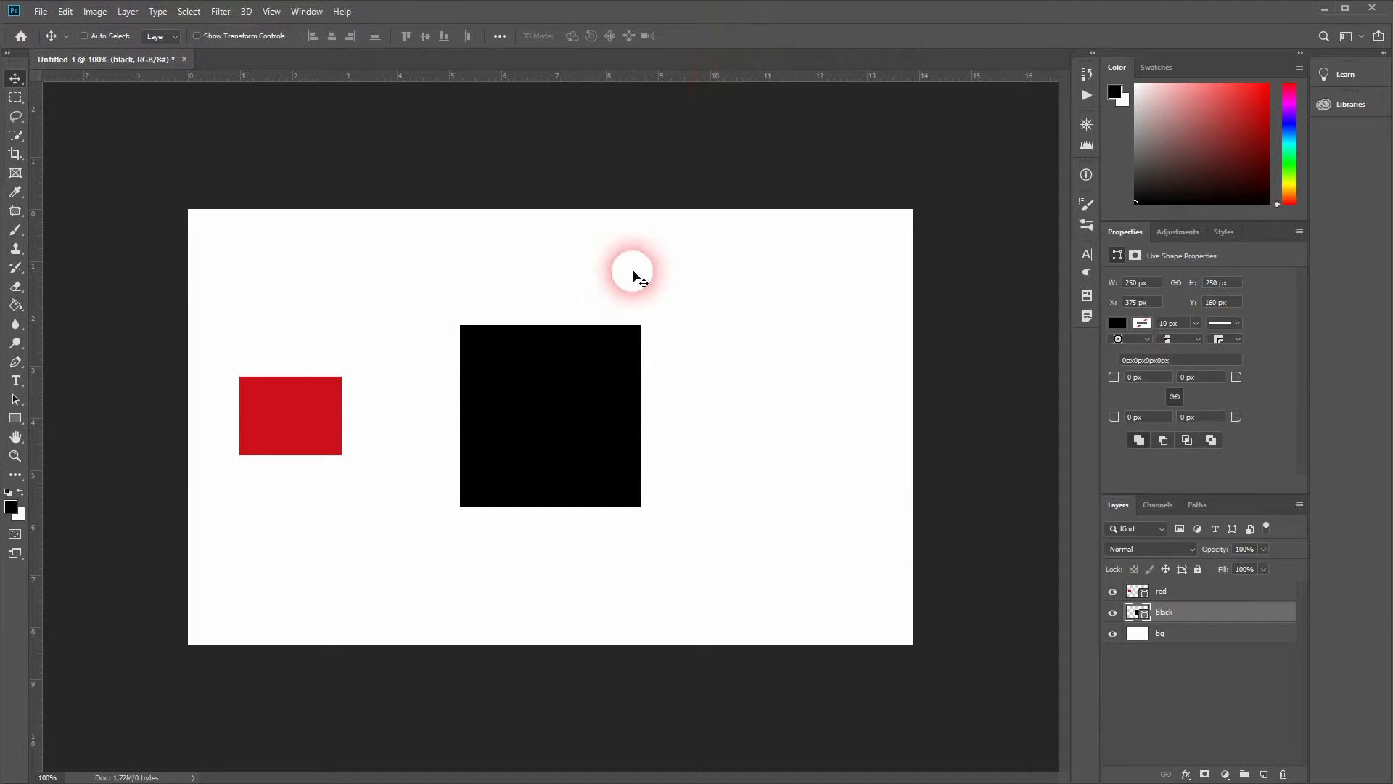
Step: Add horizontal and vertical guides through the black square's centre and snap the red rectangle to their intersection
{"action": "left_click", "coordinate": [1205, 592]}
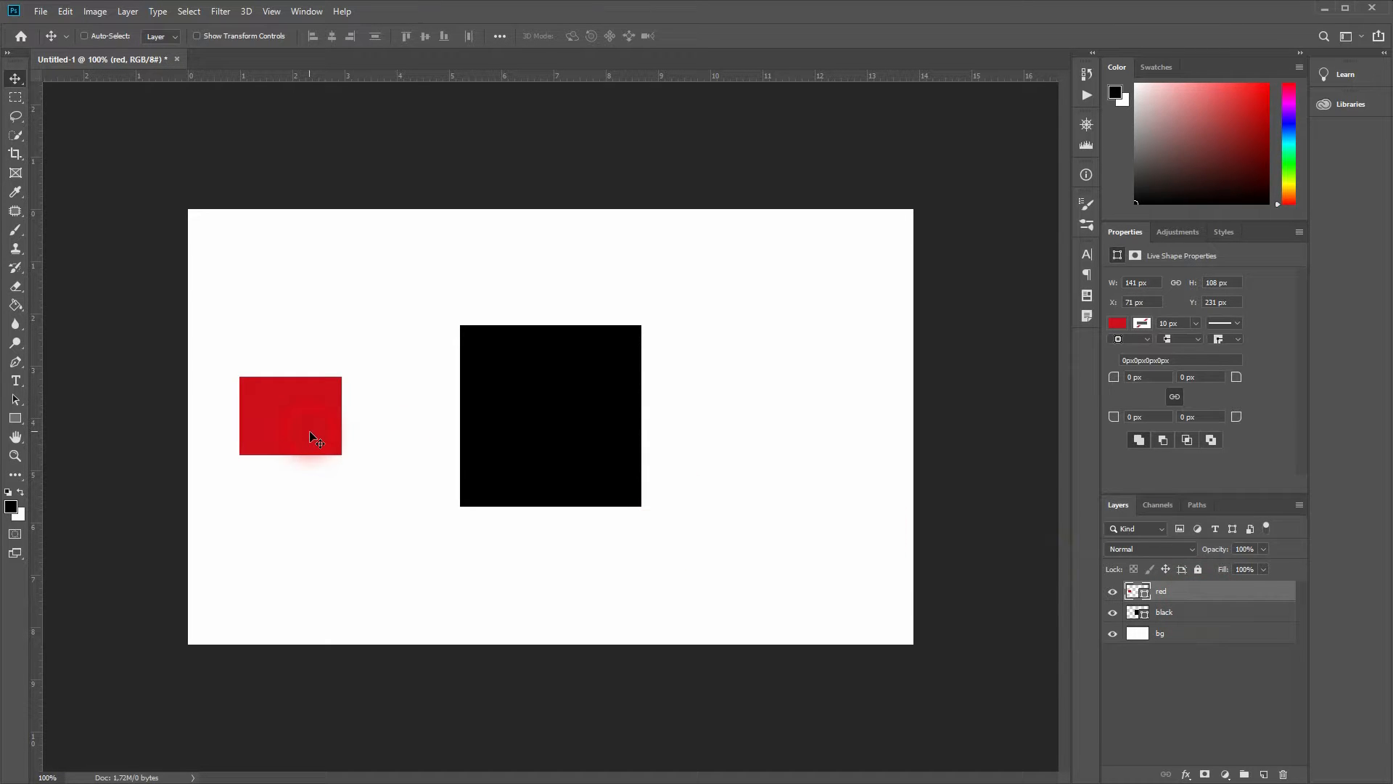
{"action": "left_click_drag", "start_coordinate": [251, 74], "coordinate": [285, 382]}
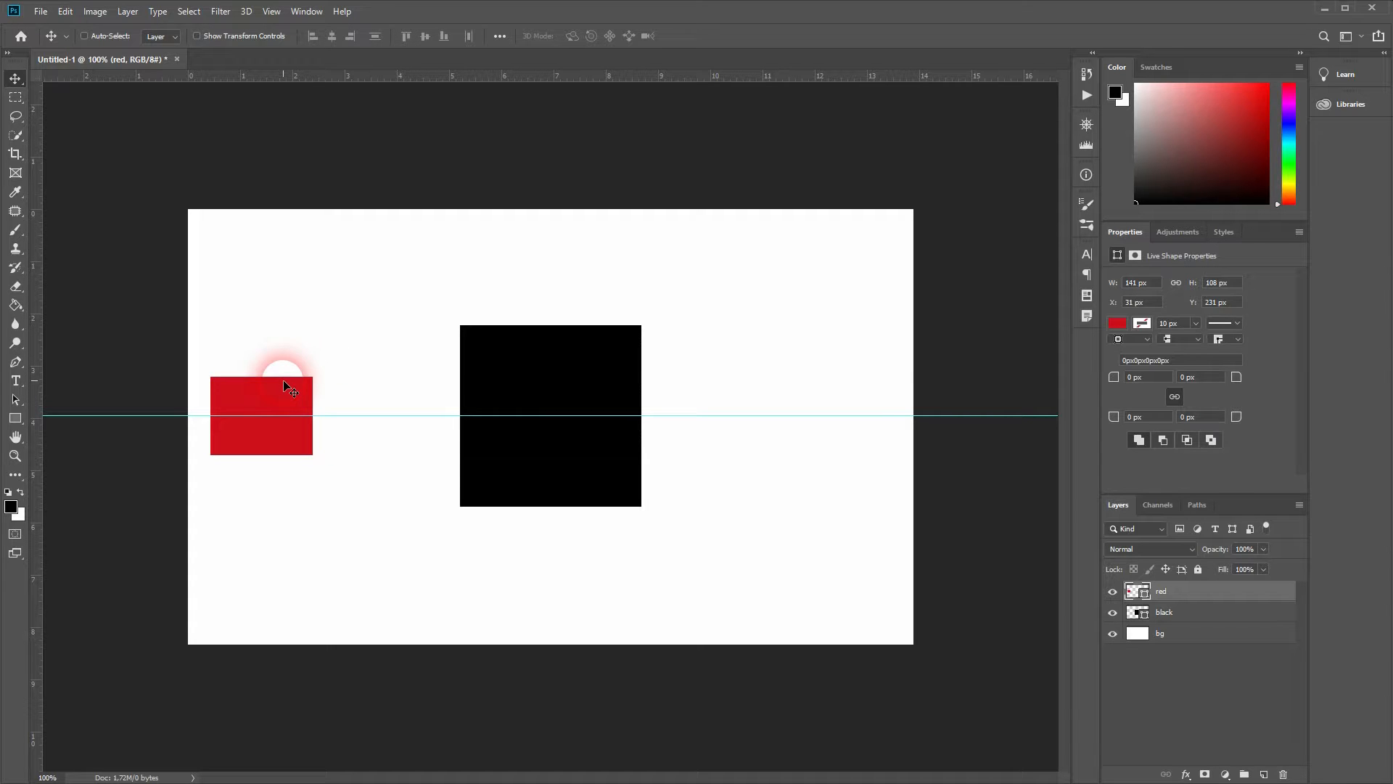
{"action": "left_click_drag", "start_coordinate": [33, 96], "coordinate": [551, 194]}
{"action": "left_click_drag", "start_coordinate": [283, 391], "coordinate": [572, 397]}
Step: Toggle the rulers and guides off and on, leaving the rulers shown and the guides hidden
{"action": "key", "text": "ctrl+r"}
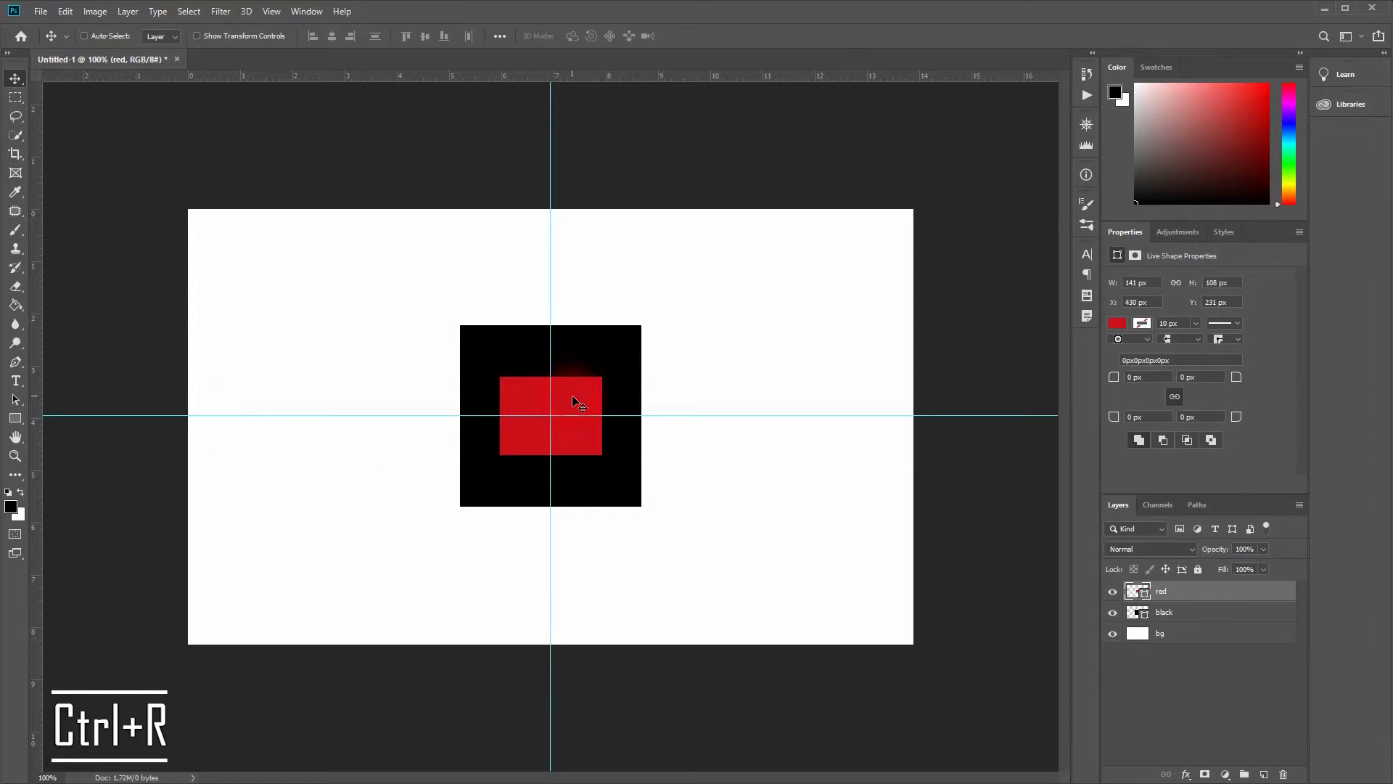
{"action": "left_click", "coordinate": [374, 274]}
{"action": "key", "text": "ctrl+r"}
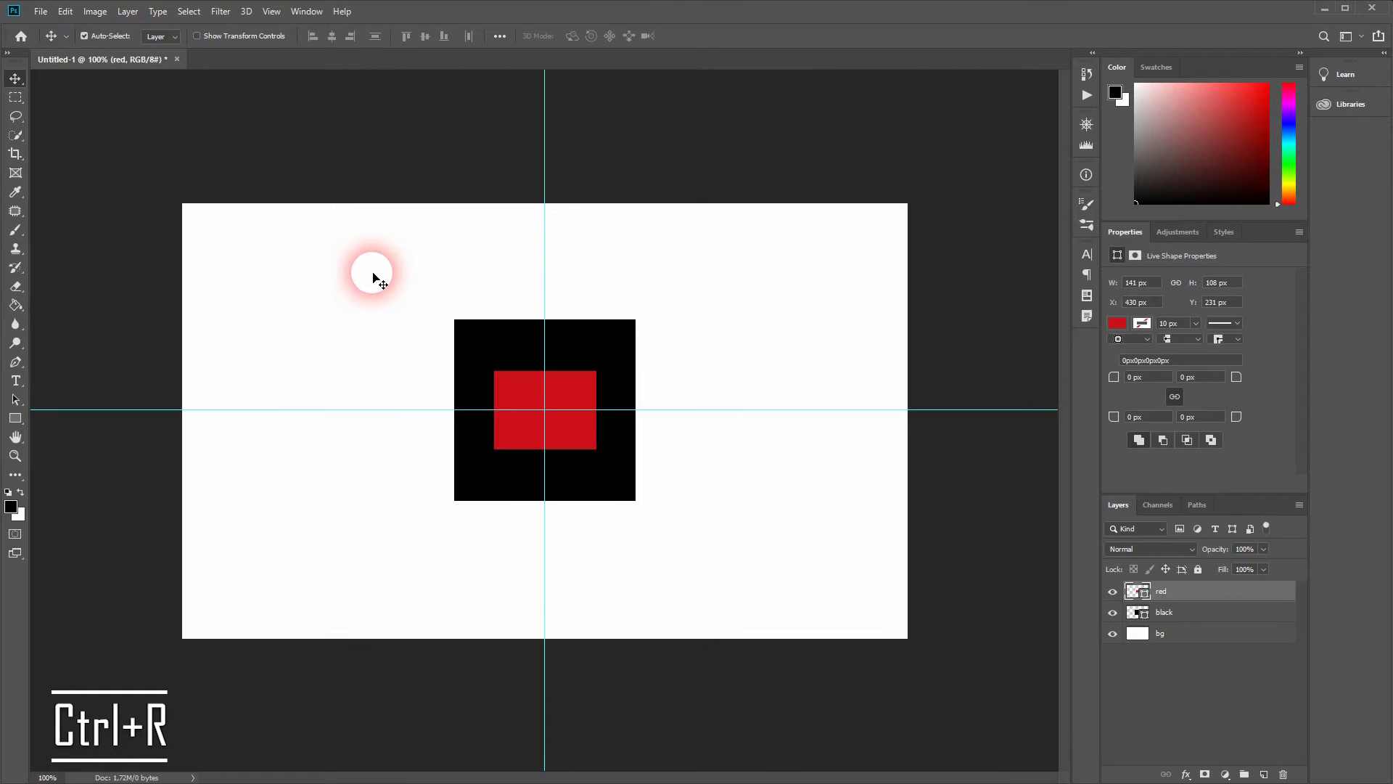
{"action": "key", "text": "ctrl+h"}
{"action": "key", "text": "ctrl+r"}
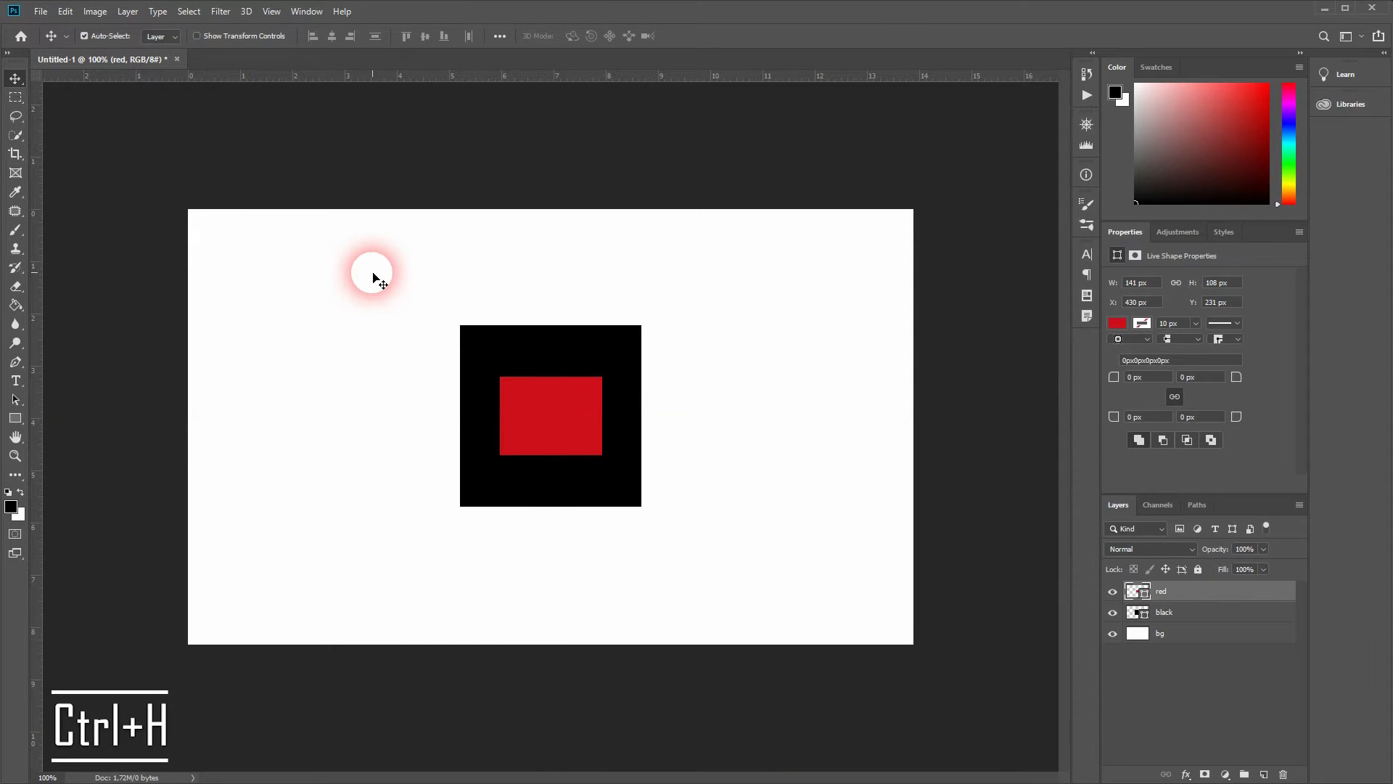
{"action": "key", "text": "ctrl+h"}
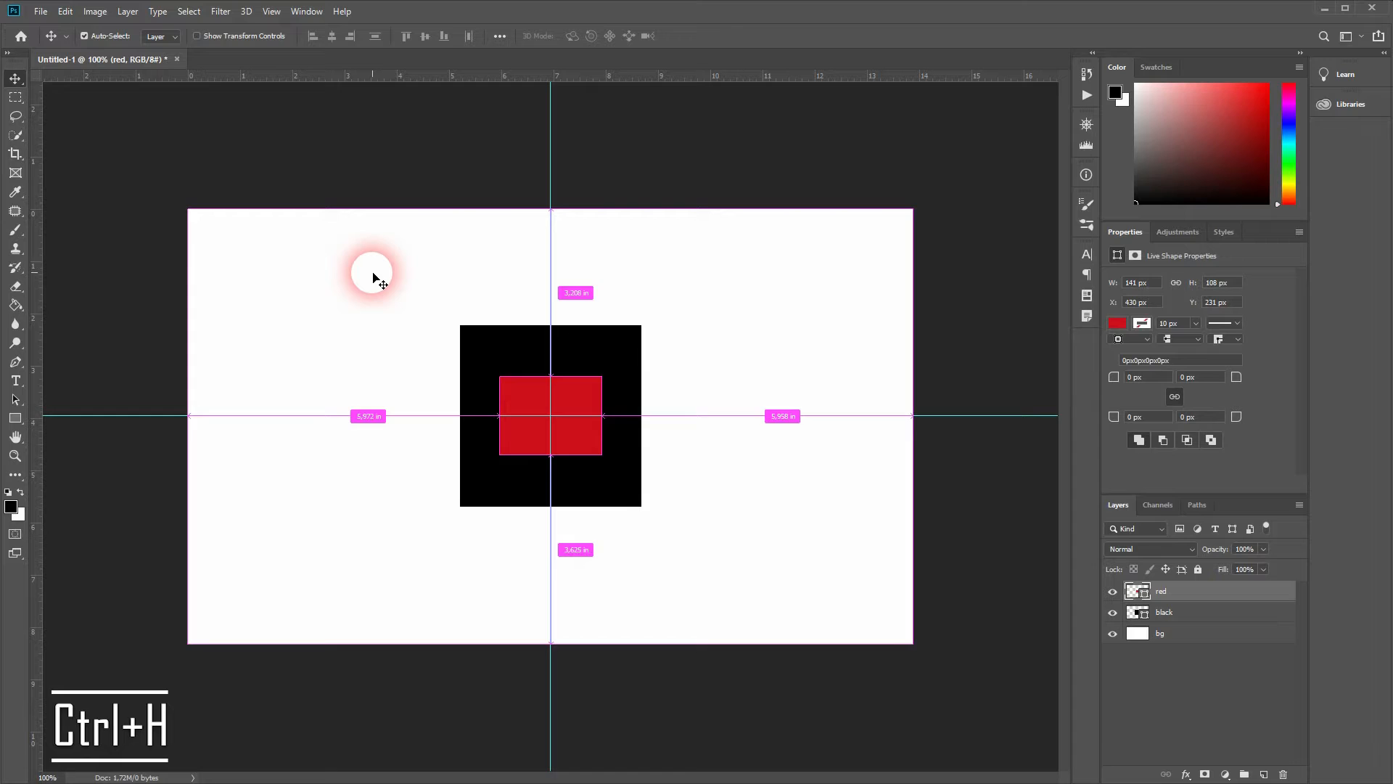
{"action": "key", "text": "ctrl+h"}
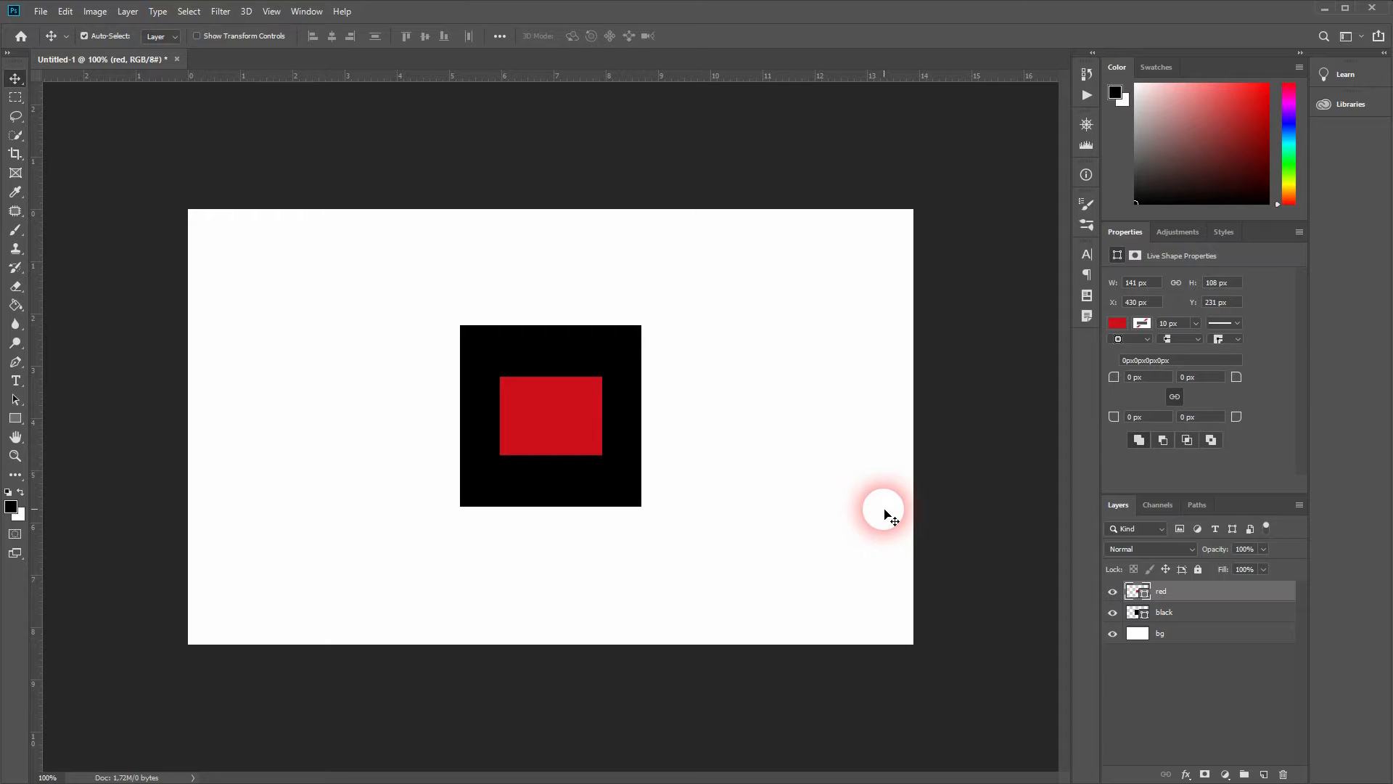
Step: Select the whole canvas and align the red rectangle to its horizontal and vertical centres
{"action": "key", "text": "ctrl+a"}
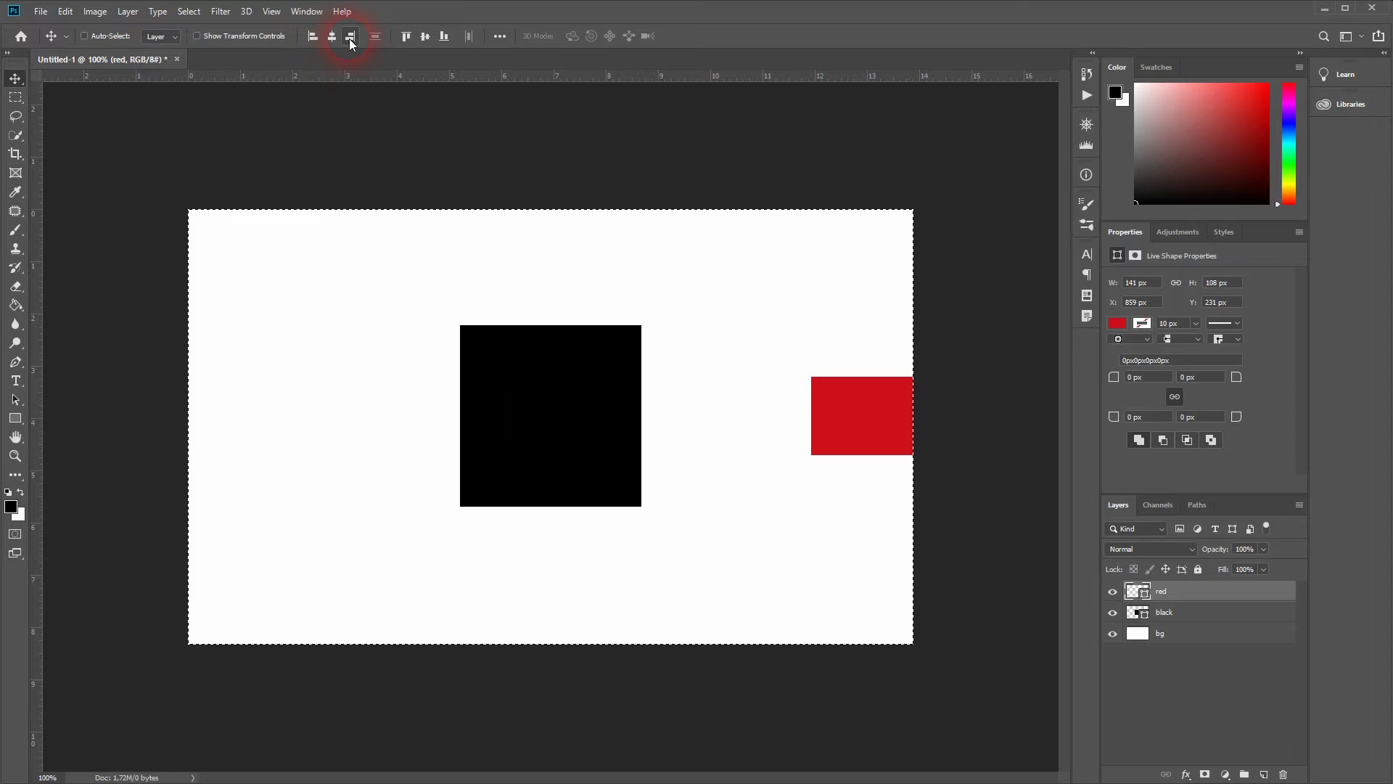
{"action": "left_click", "coordinate": [444, 36]}
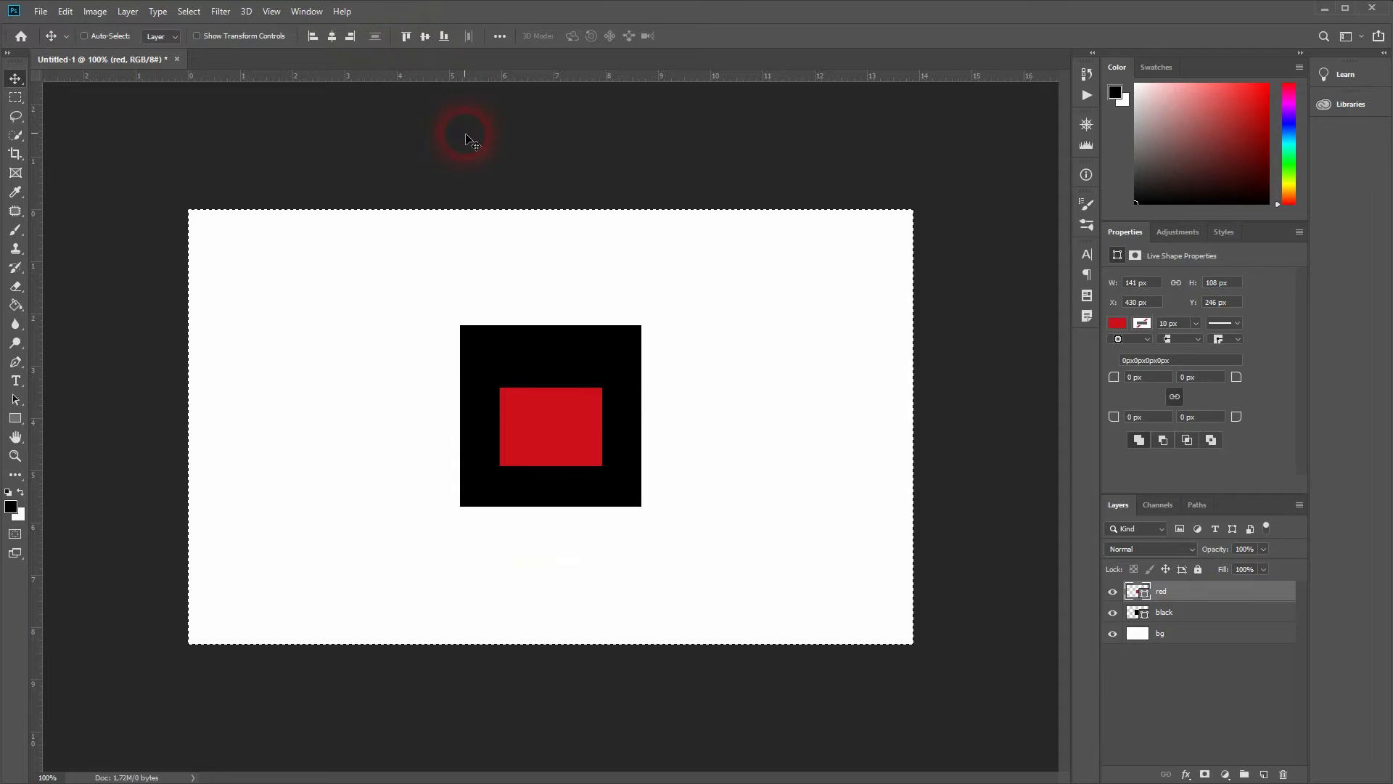
Step: Align the black square to the canvas's left, right, top and bottom edges in turn, finishing with it centred both ways
{"action": "left_click", "coordinate": [1201, 620]}
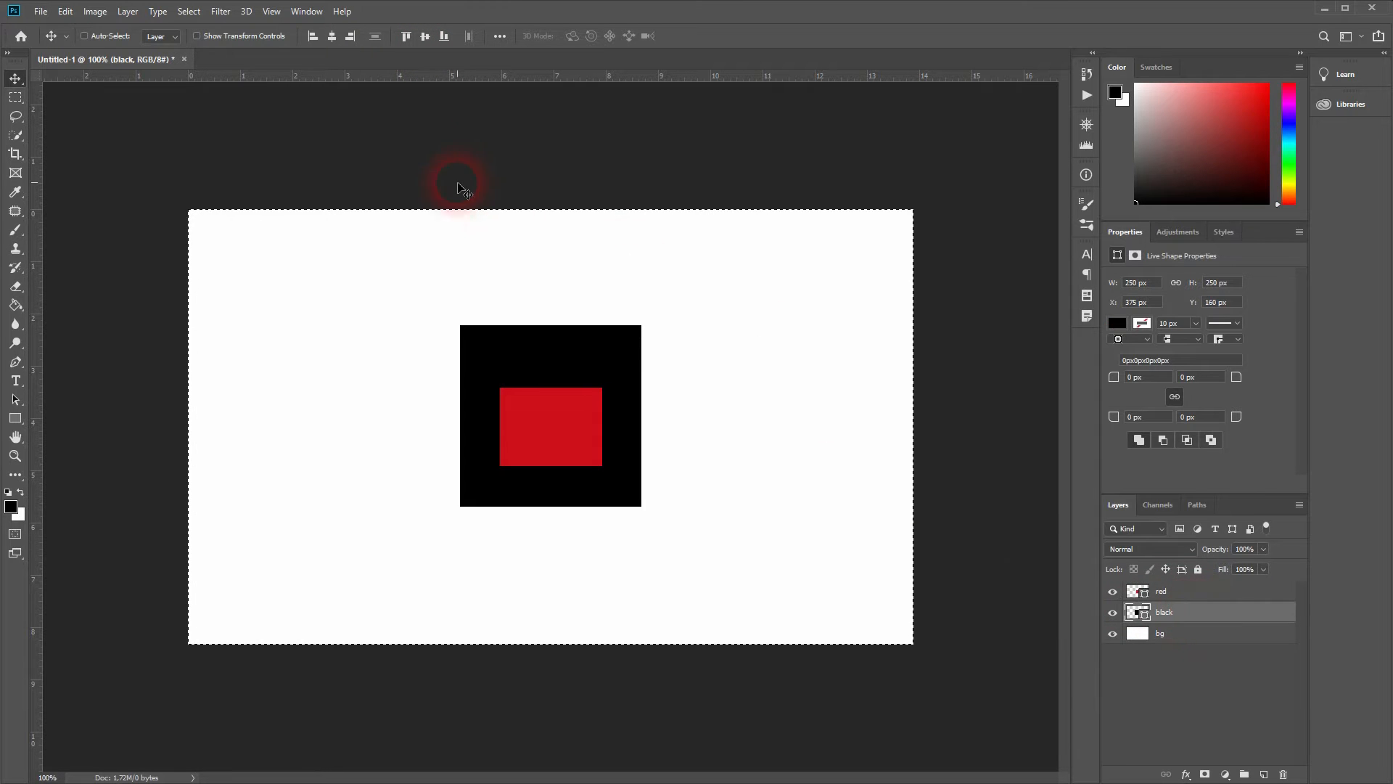
{"action": "left_click", "coordinate": [313, 37]}
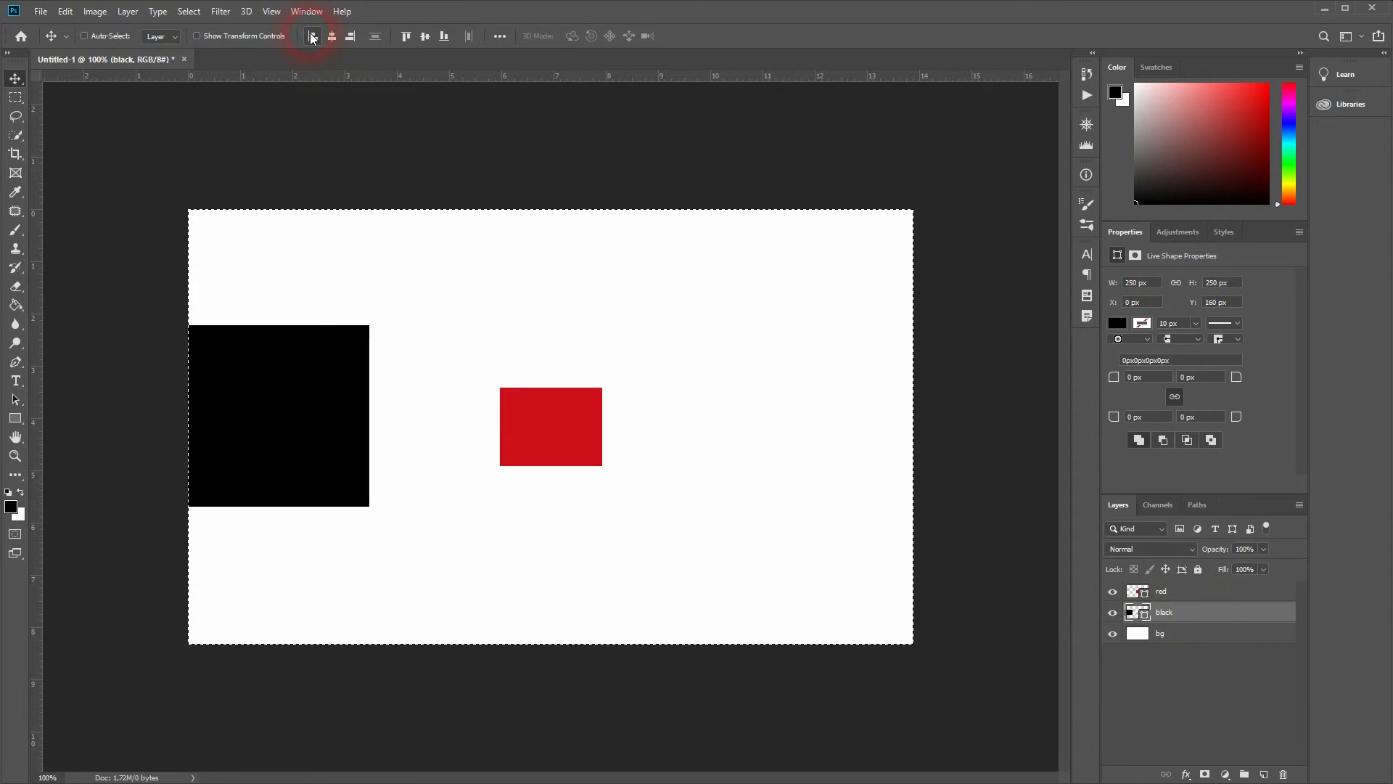
{"action": "left_click", "coordinate": [351, 36]}
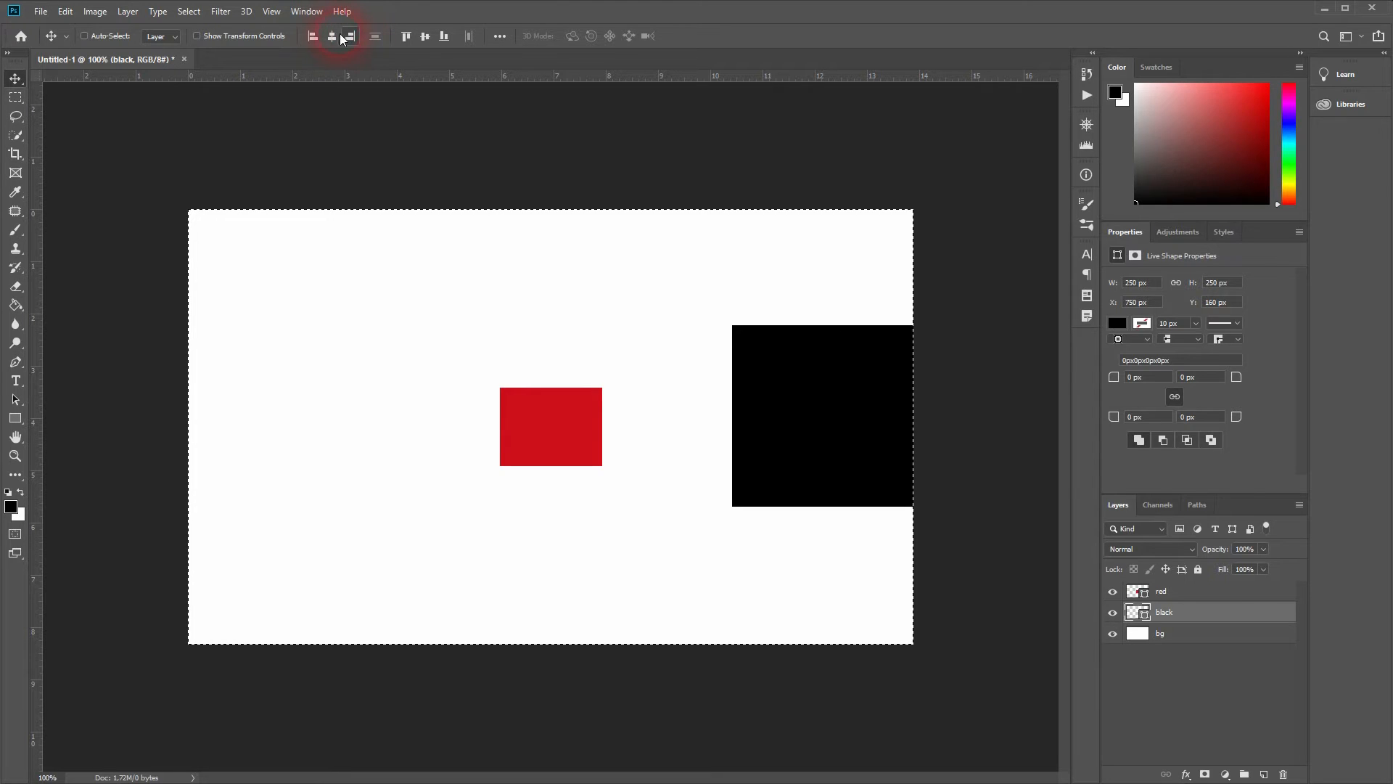
{"action": "left_click", "coordinate": [408, 36]}
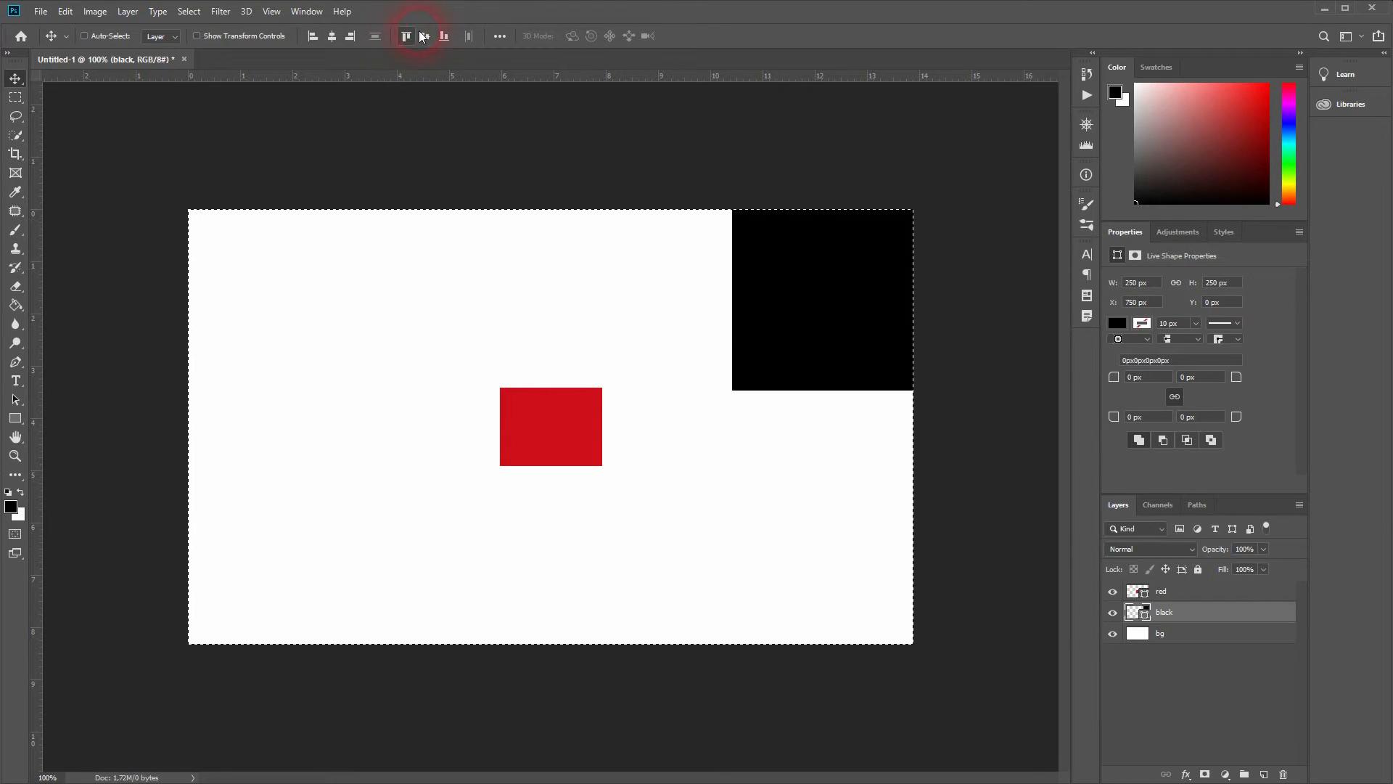
{"action": "left_click", "coordinate": [444, 36]}
{"action": "left_click", "coordinate": [425, 38]}
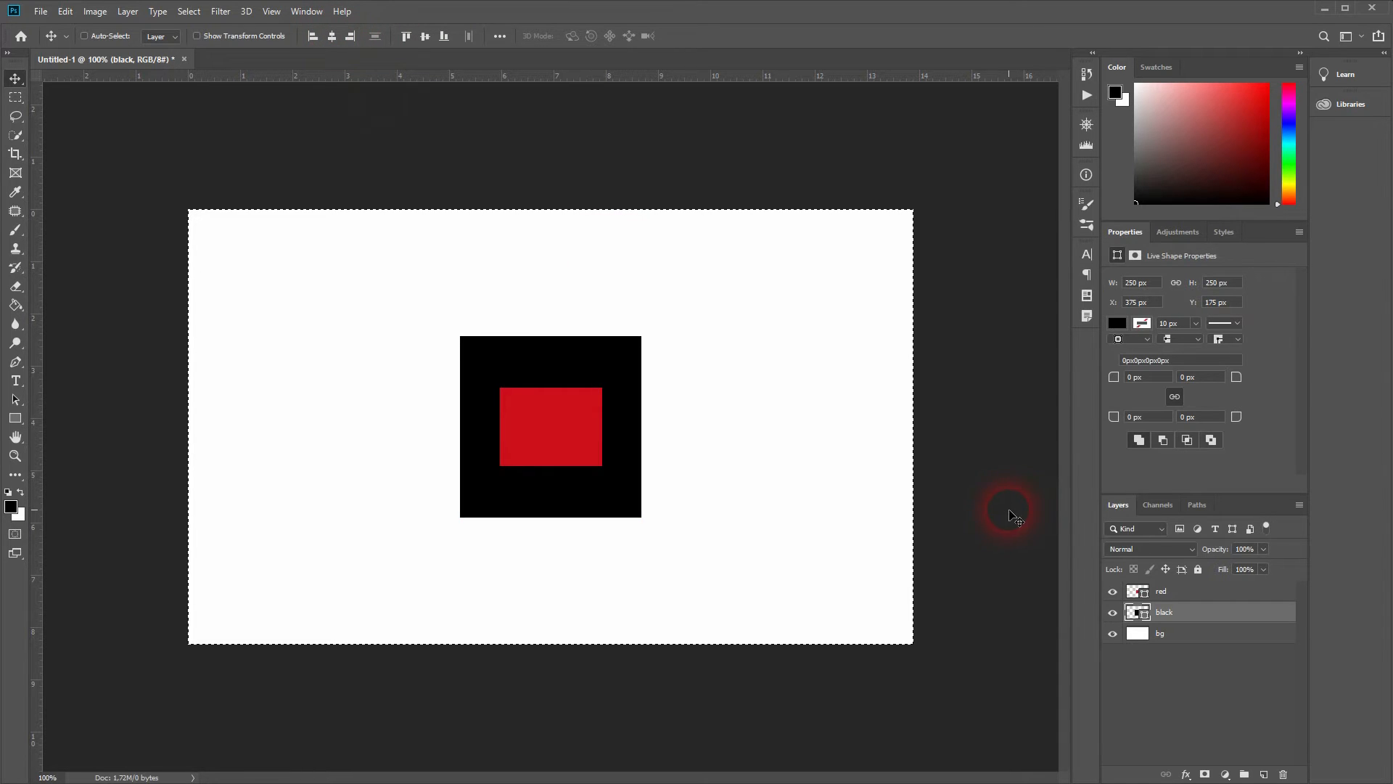
Step: Select the red and black layers together, move both shapes off the canvas centre and clear the selection
{"action": "left_click", "coordinate": [1185, 597], "text": "ctrl"}
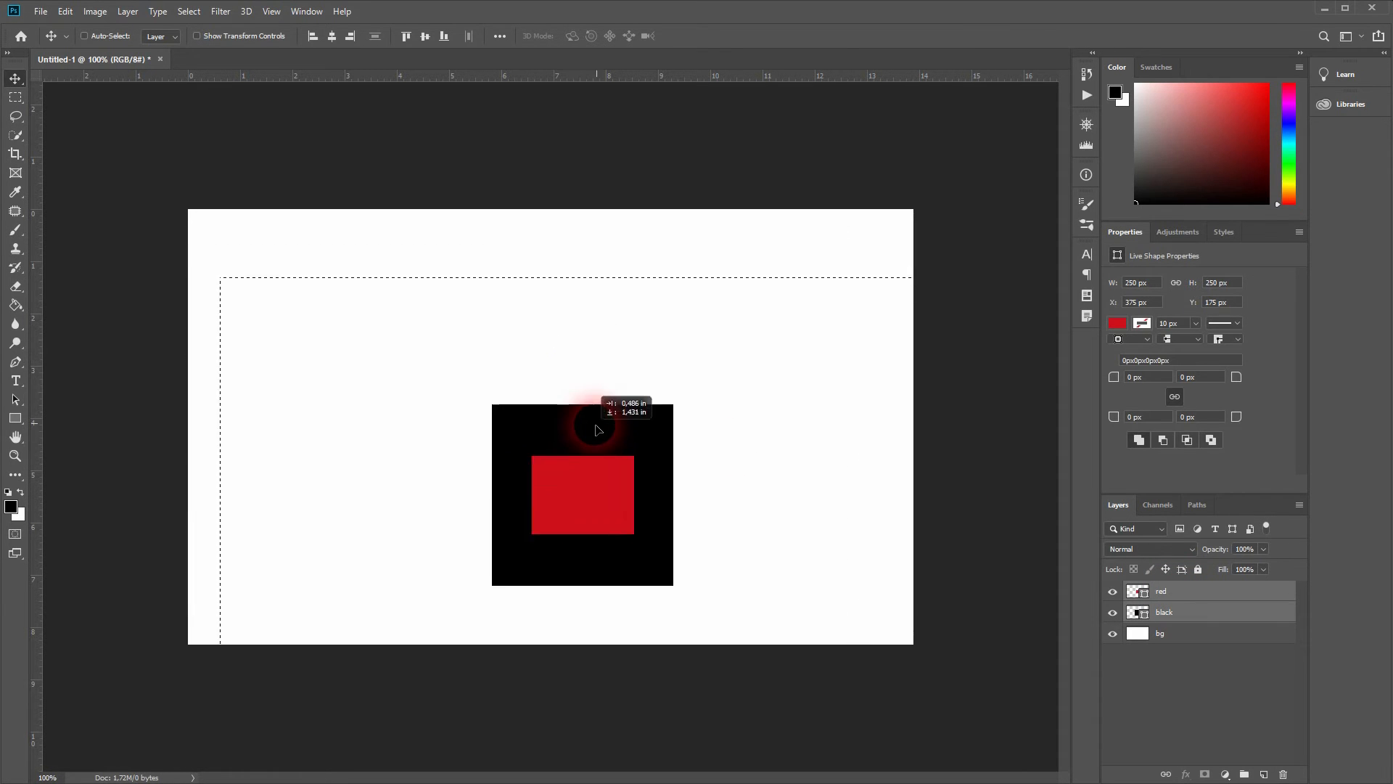
{"action": "left_click_drag", "start_coordinate": [668, 383], "coordinate": [629, 343]}
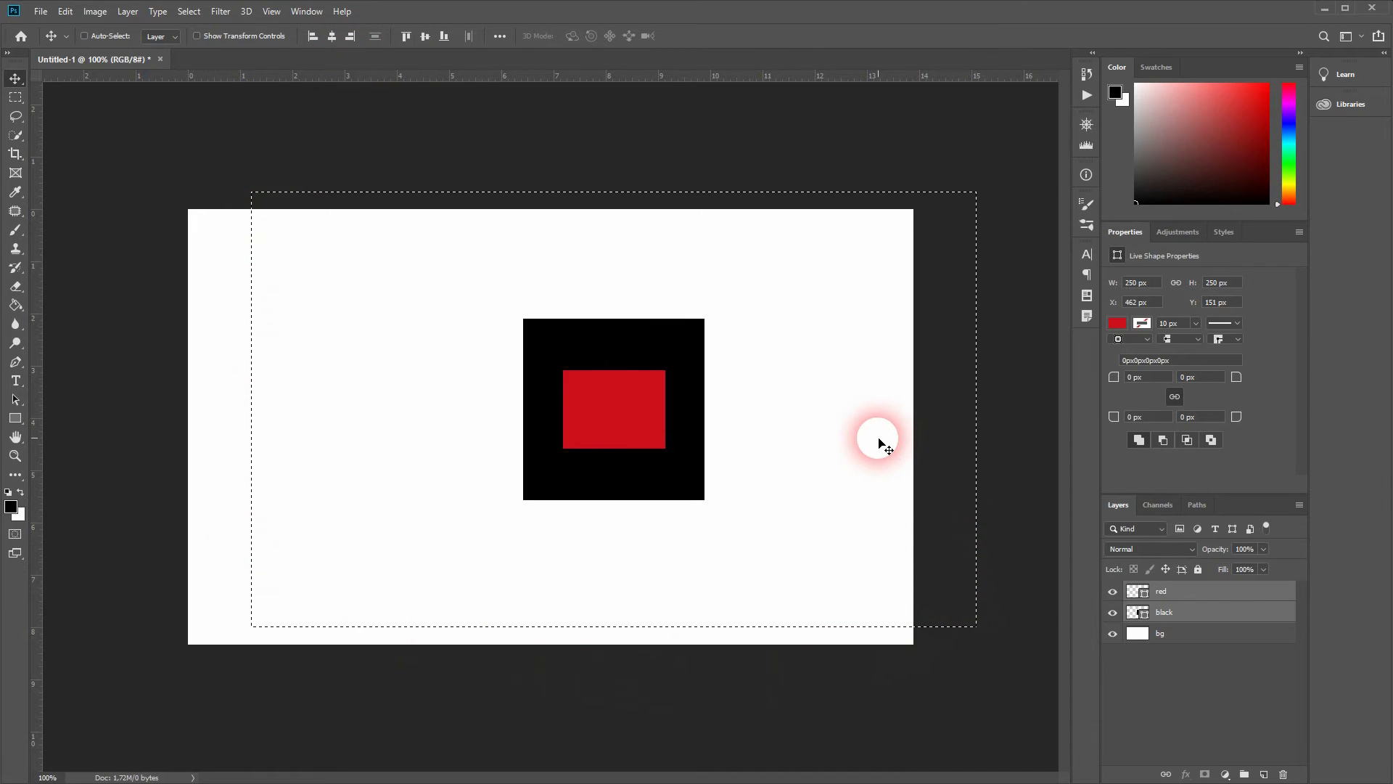
{"action": "key", "text": "ctrl+d"}
{"action": "key", "text": "ctrl+d"}
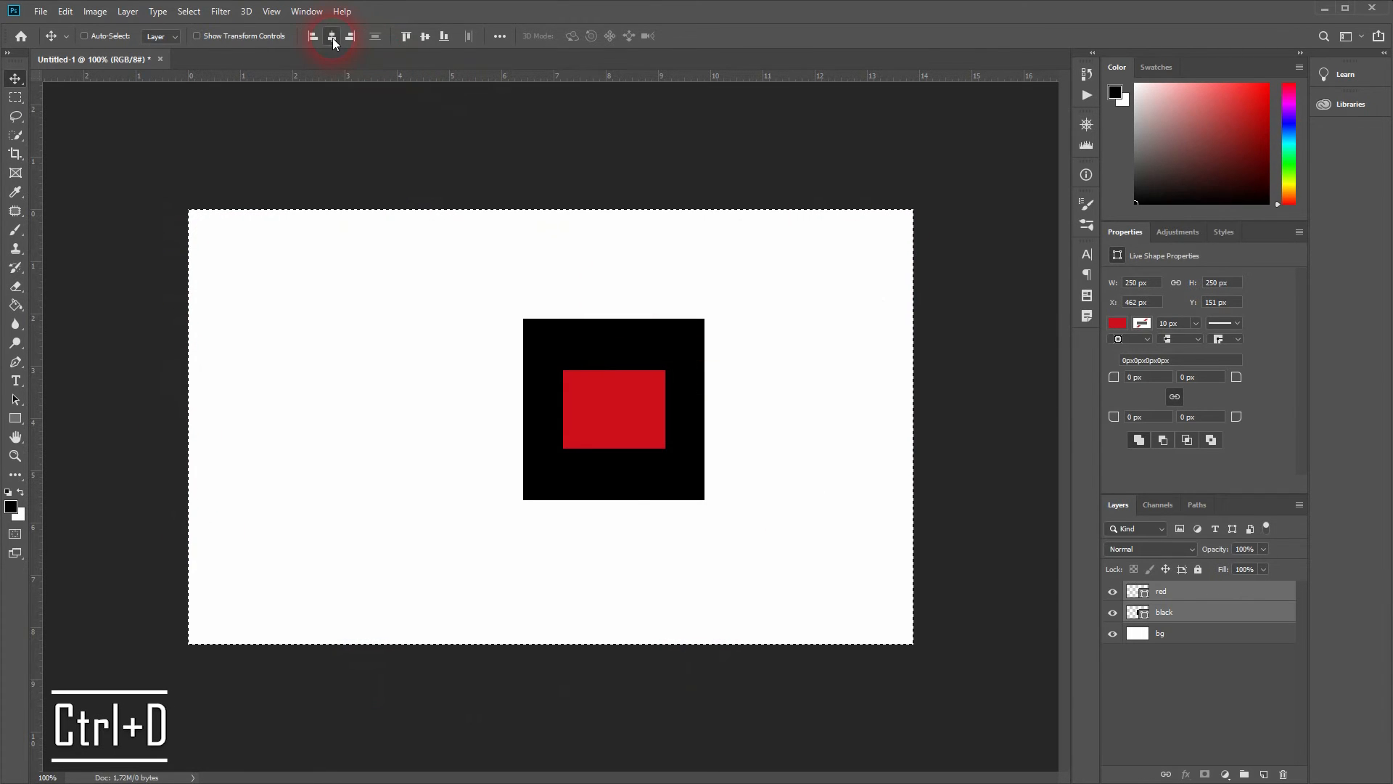
Step: Select the whole canvas and align both layers to its centre and each edge in turn, finishing with both centred horizontally and vertically
{"action": "key", "text": "ctrl+a"}
{"action": "left_click", "coordinate": [426, 36]}
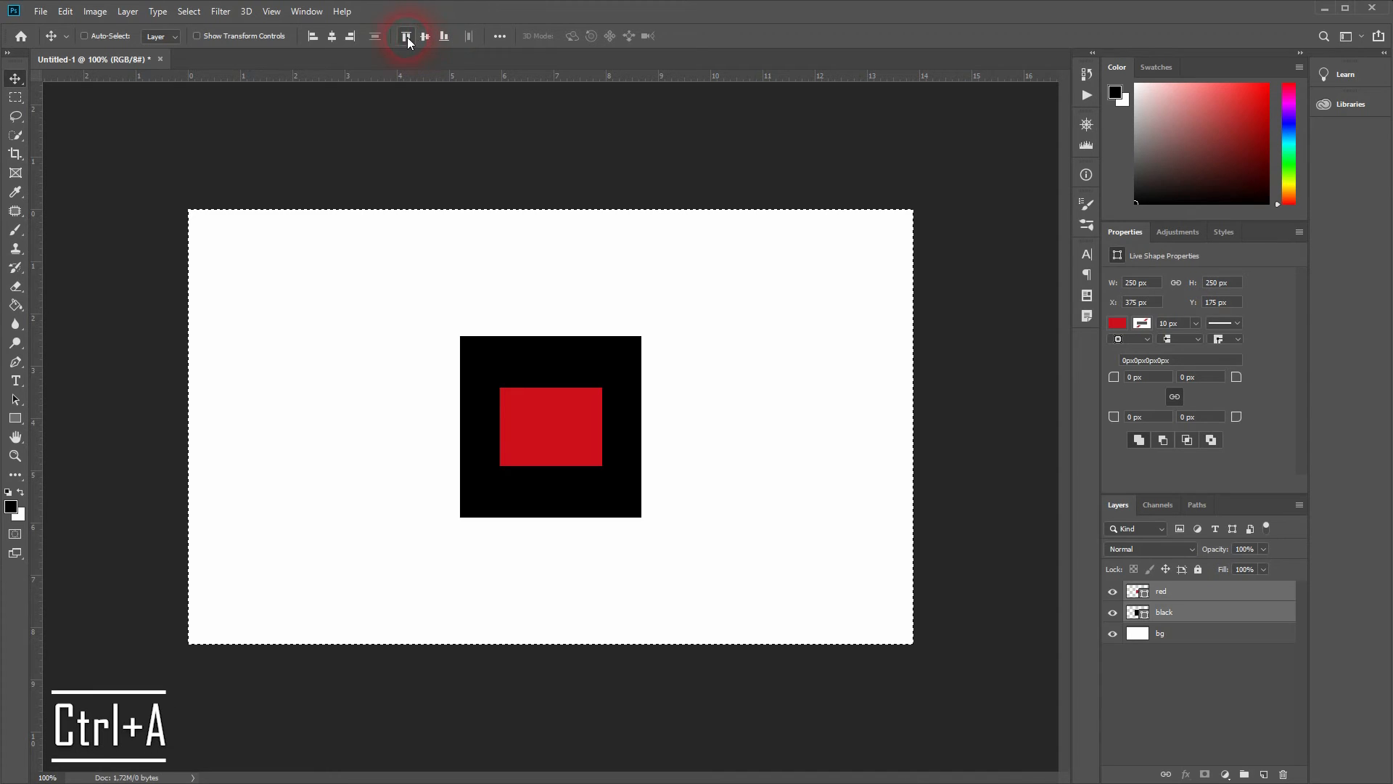
{"action": "left_click", "coordinate": [306, 37]}
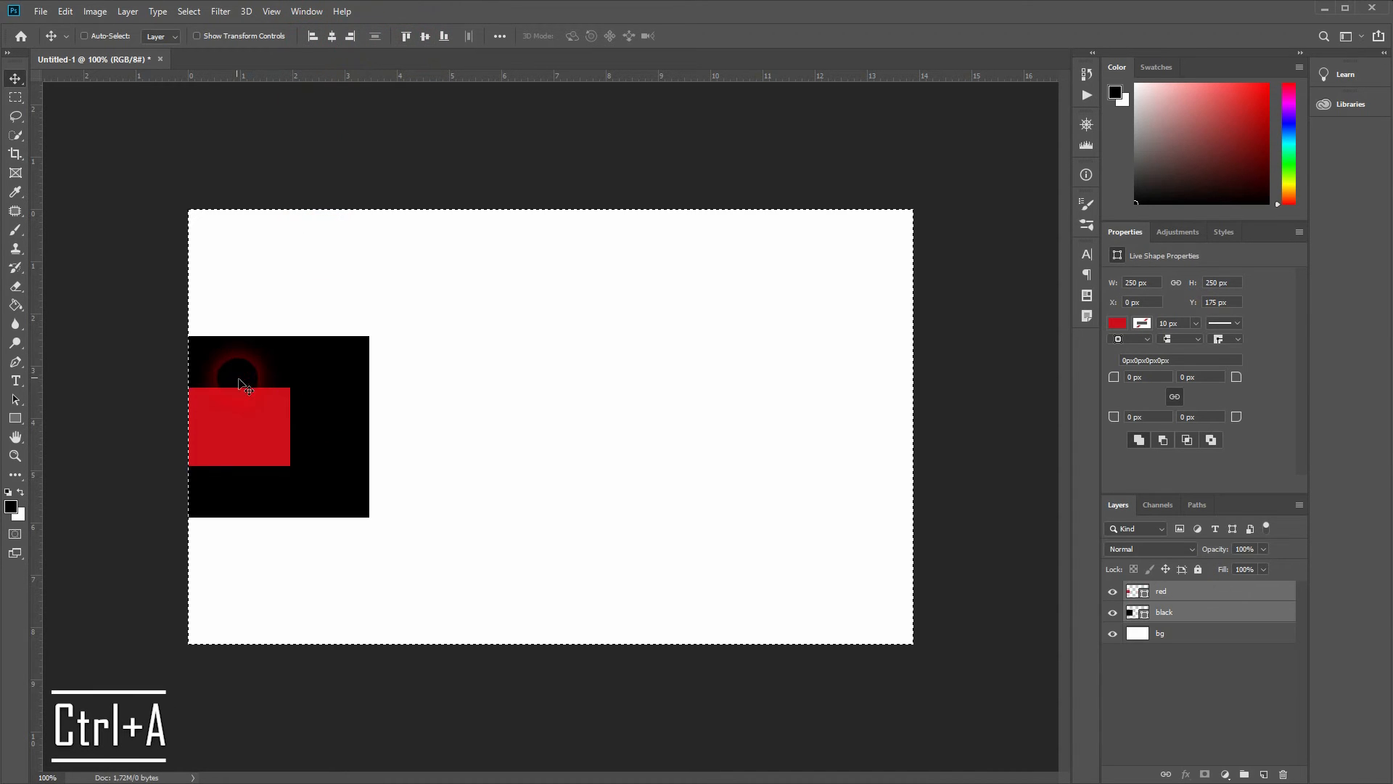
{"action": "left_click", "coordinate": [350, 36]}
{"action": "left_click", "coordinate": [405, 37]}
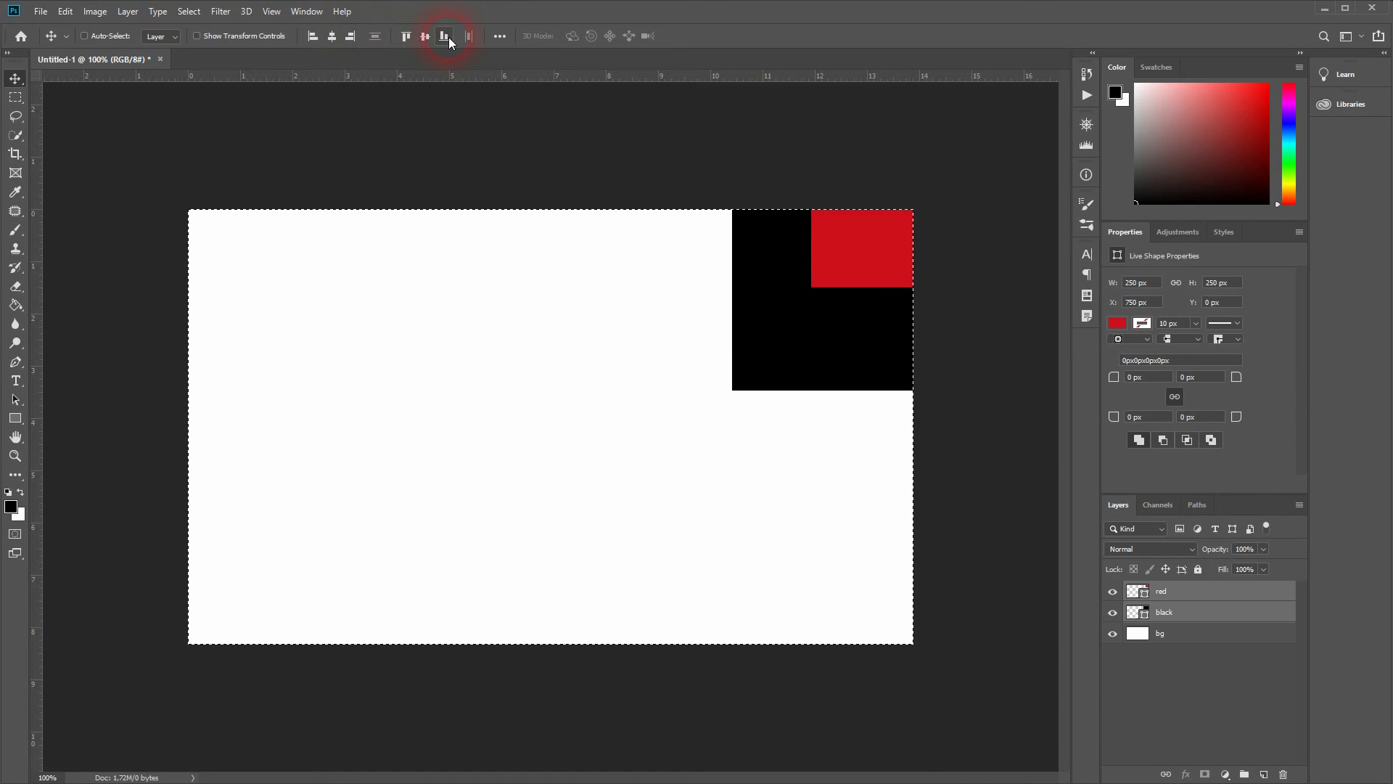
{"action": "left_click", "coordinate": [444, 36]}
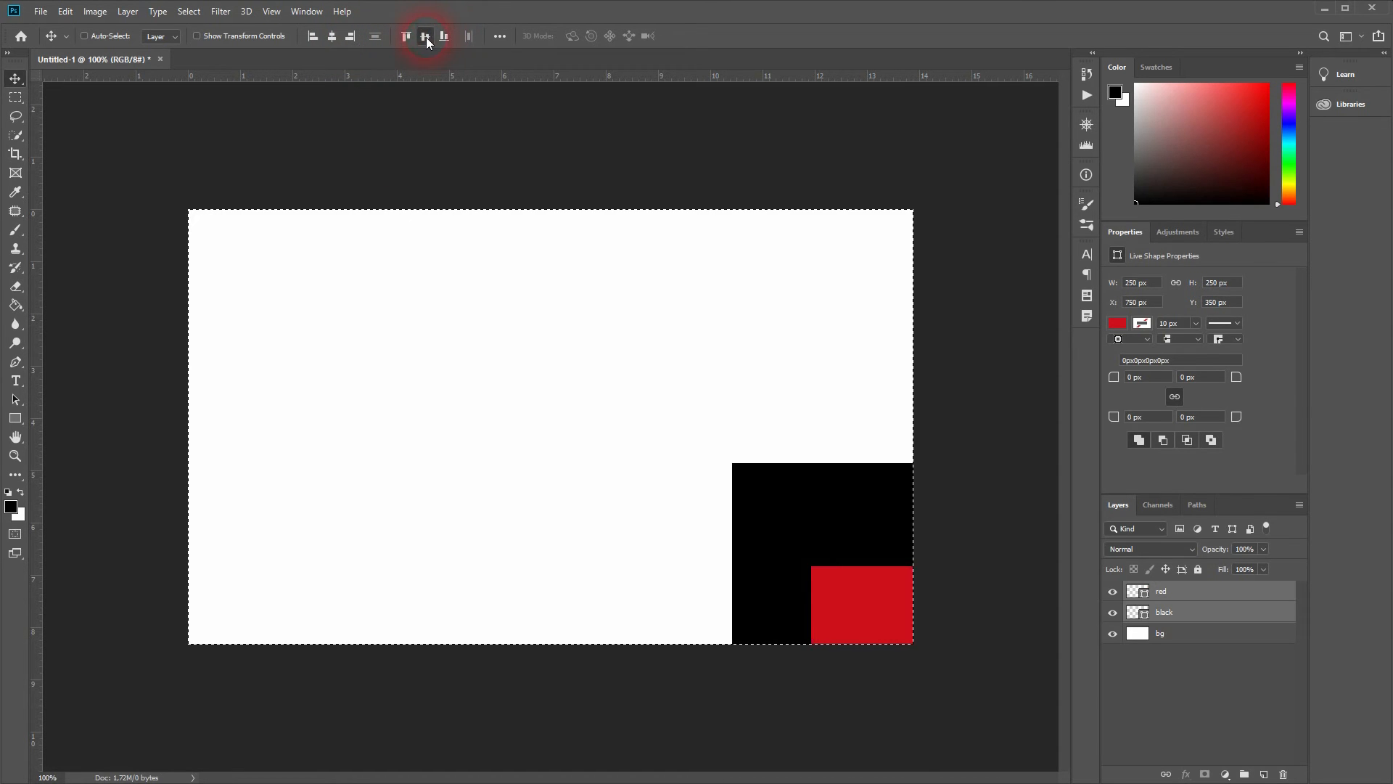
{"action": "left_click", "coordinate": [425, 36]}
{"action": "left_click", "coordinate": [334, 36]}
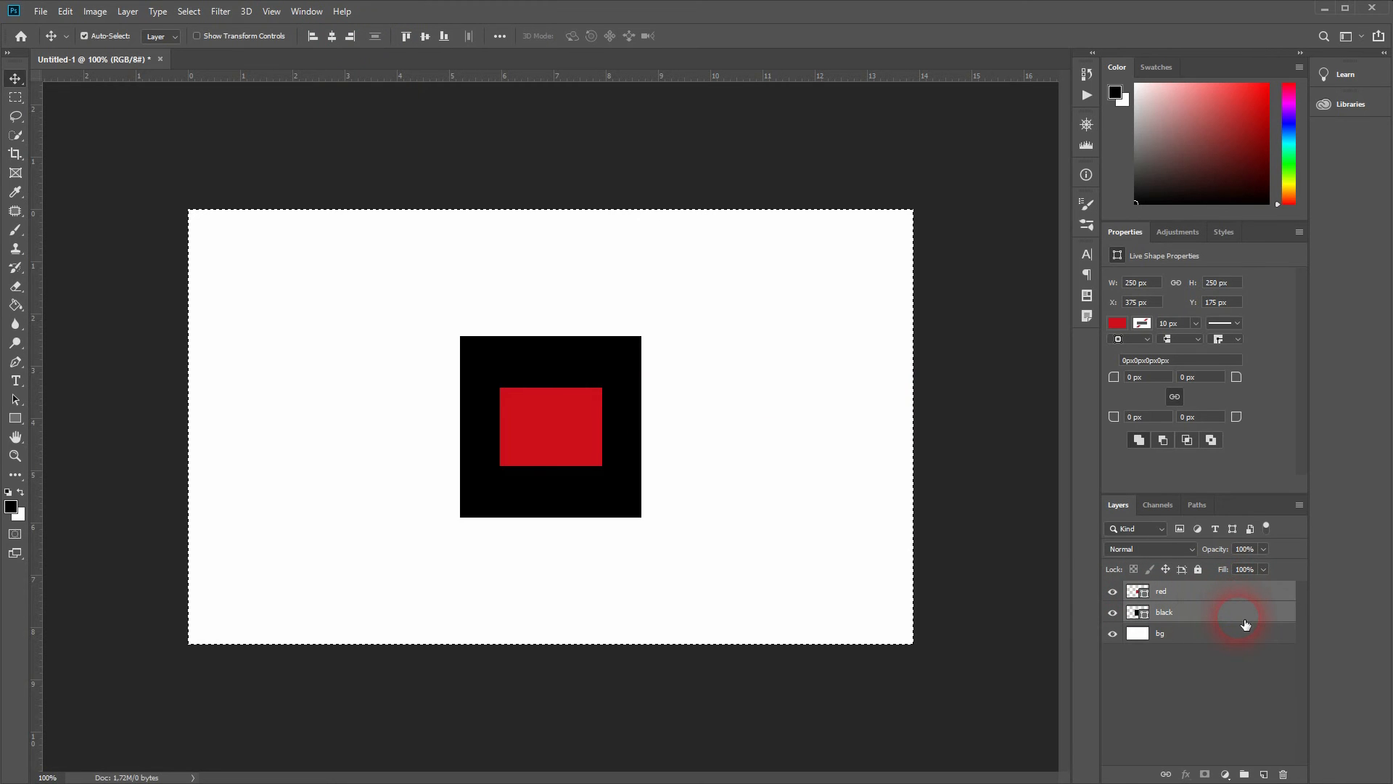
Step: Group the red and black layers and align the group to each canvas edge in turn, finishing with it centred both ways
{"action": "key", "text": "ctrl+g"}
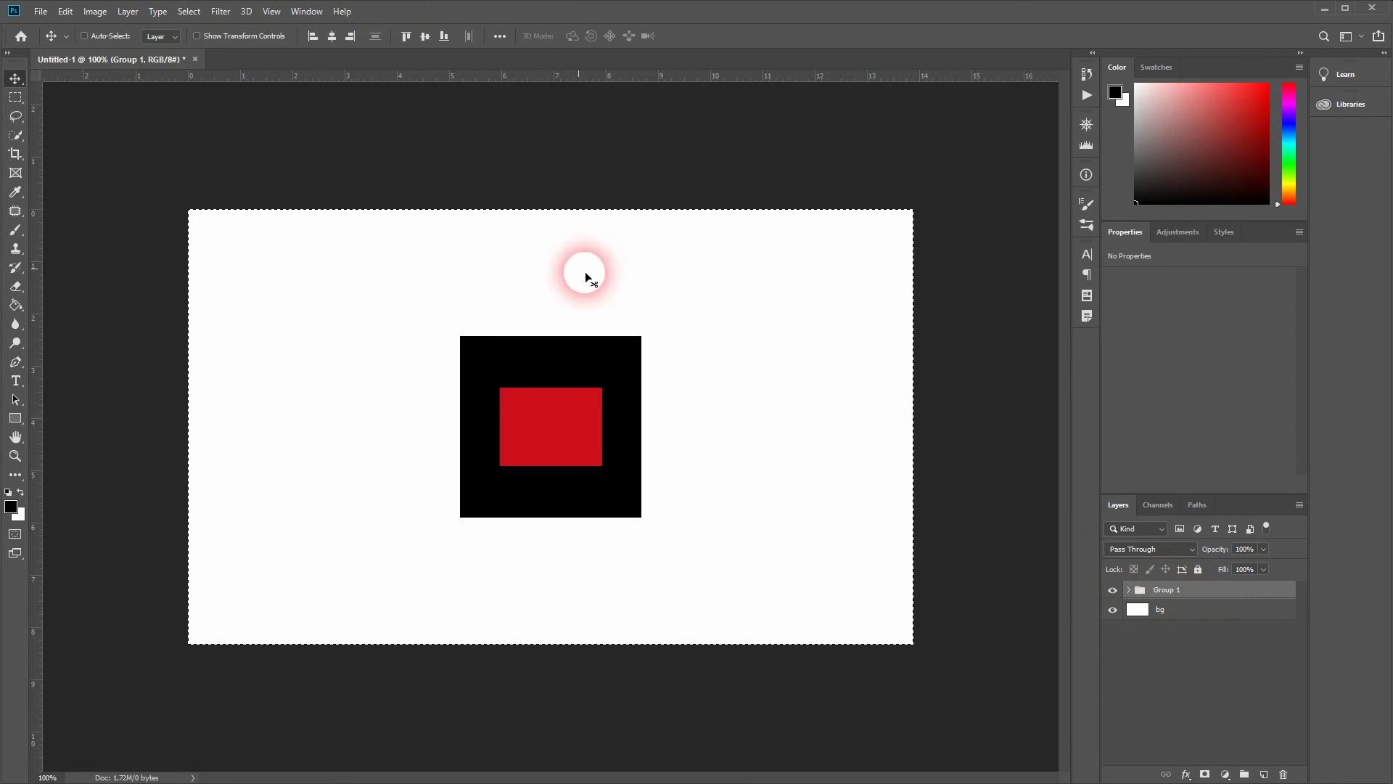
{"action": "left_click", "coordinate": [313, 37]}
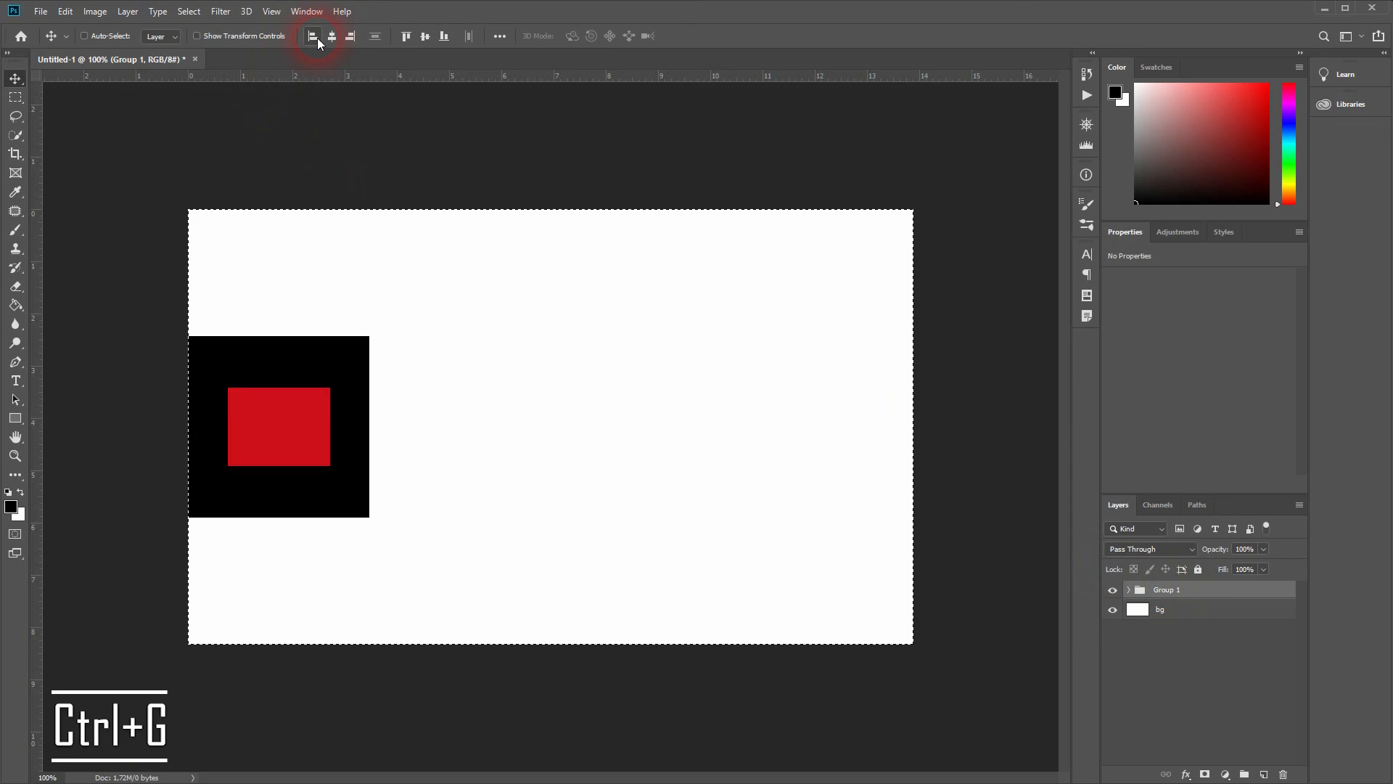
{"action": "left_click", "coordinate": [350, 37]}
{"action": "left_click", "coordinate": [407, 37]}
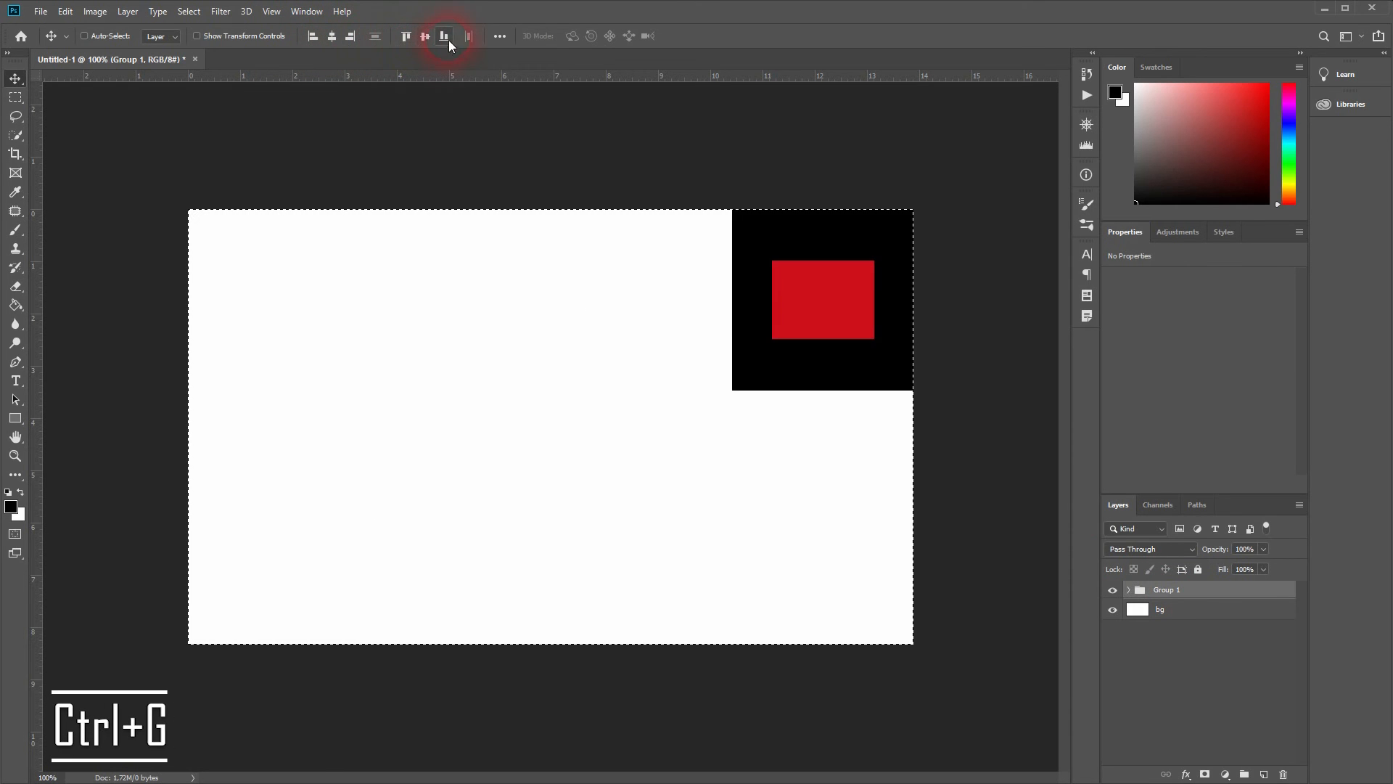
{"action": "left_click", "coordinate": [444, 36]}
{"action": "left_click", "coordinate": [426, 36]}
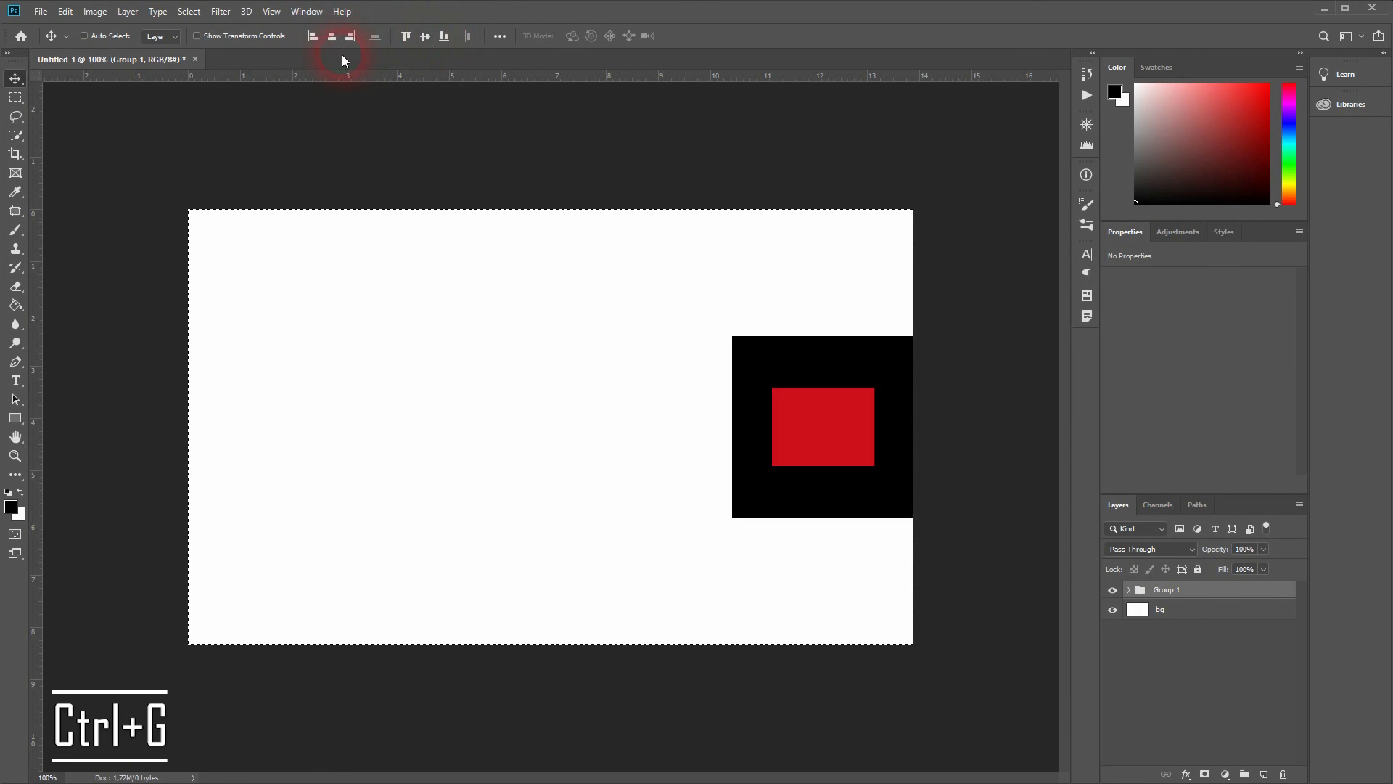
{"action": "left_click", "coordinate": [331, 36]}
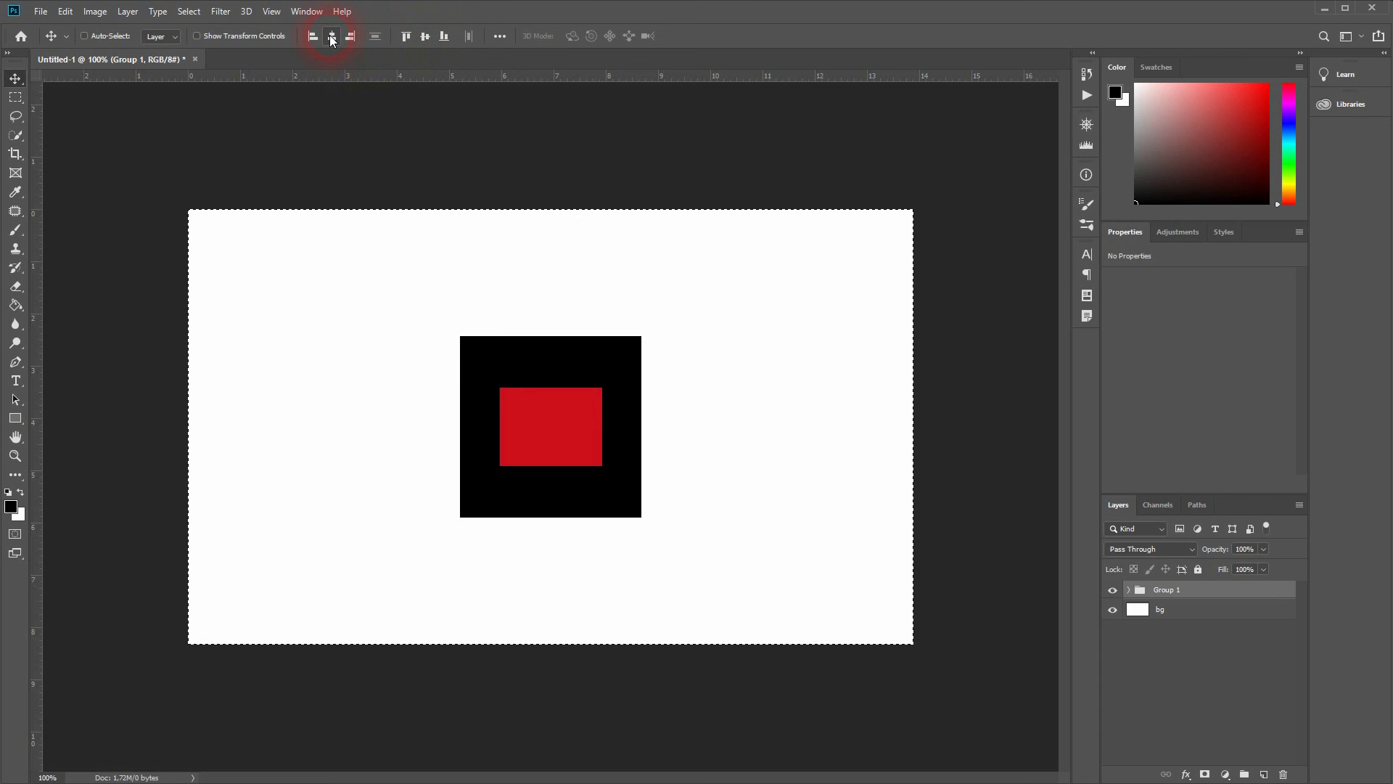
Step: Deselect the canvas and move the group slightly upward from the centre
{"action": "key", "text": "ctrl+d"}
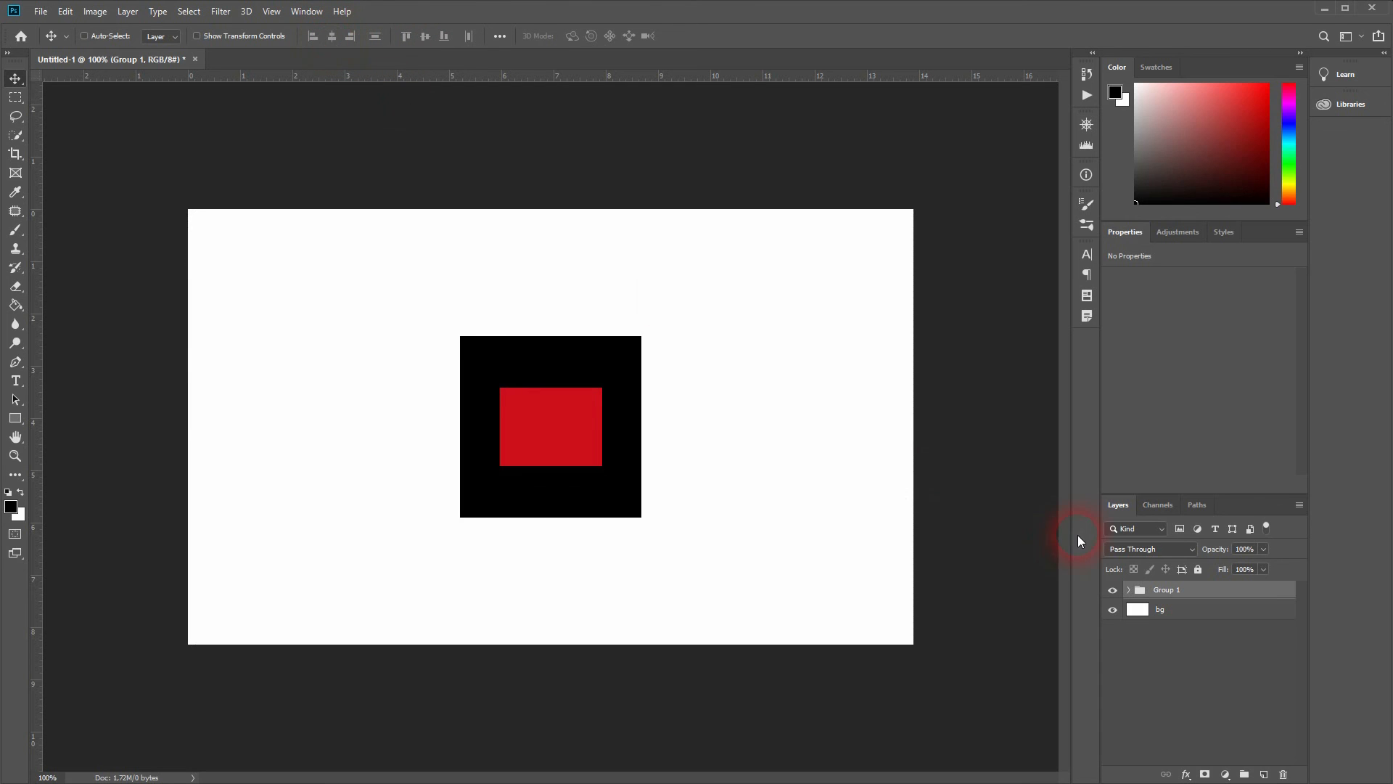
{"action": "mouse_move", "coordinate": [622, 489]}
{"action": "left_mouse_down"}
{"action": "mouse_move", "coordinate": [591, 496]}
{"action": "mouse_move", "coordinate": [577, 547]}
{"action": "mouse_move", "coordinate": [636, 486]}
{"action": "mouse_move", "coordinate": [622, 482]}
{"action": "left_mouse_up"}
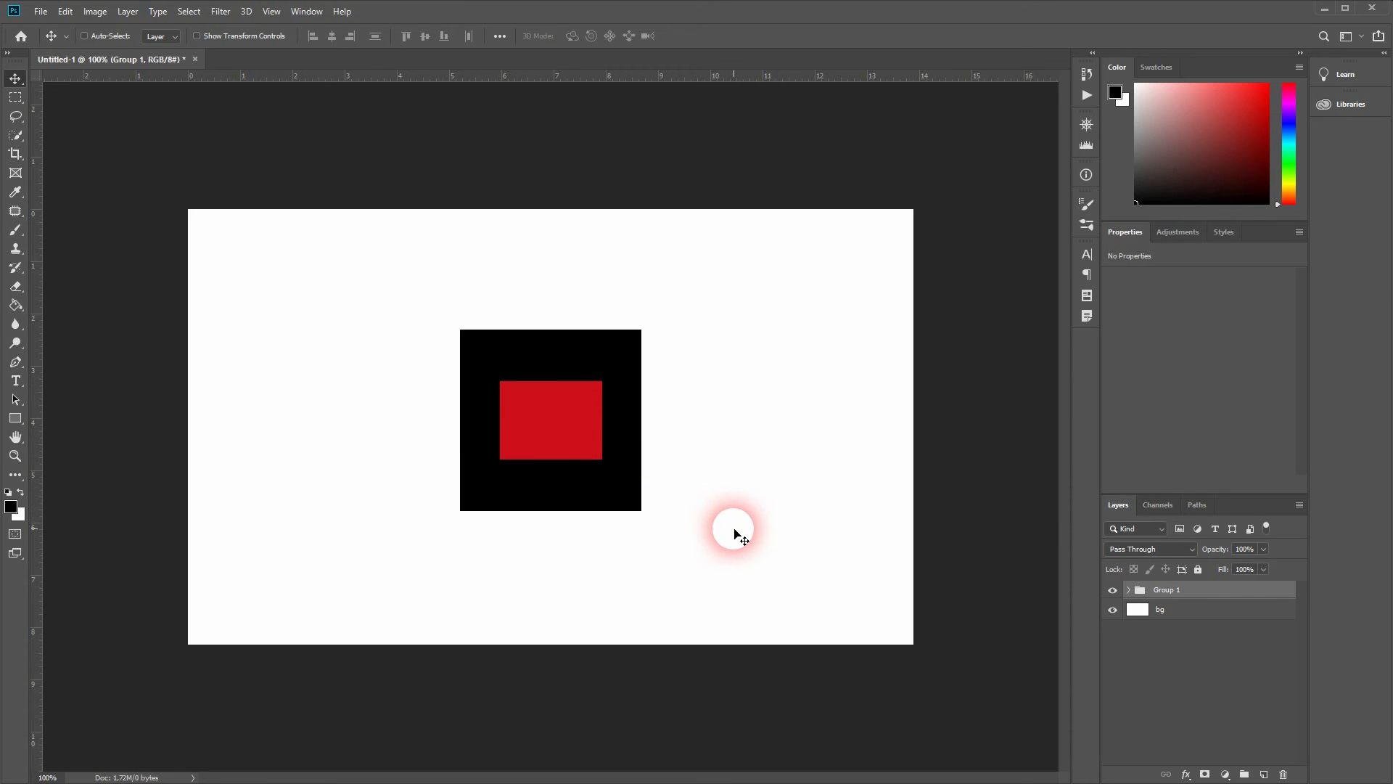